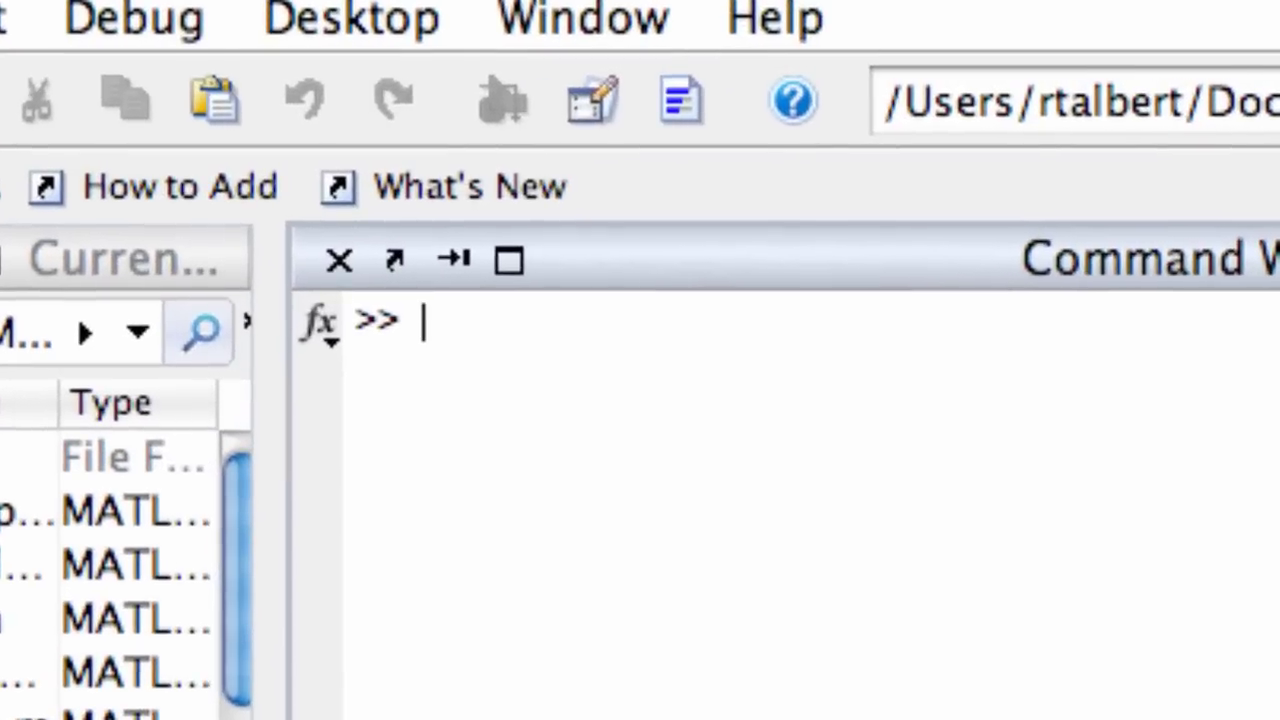
Define x and y as linspace(-pi,pi) and build the grid with [x,y] = meshgrid(x,y).
text(x =)
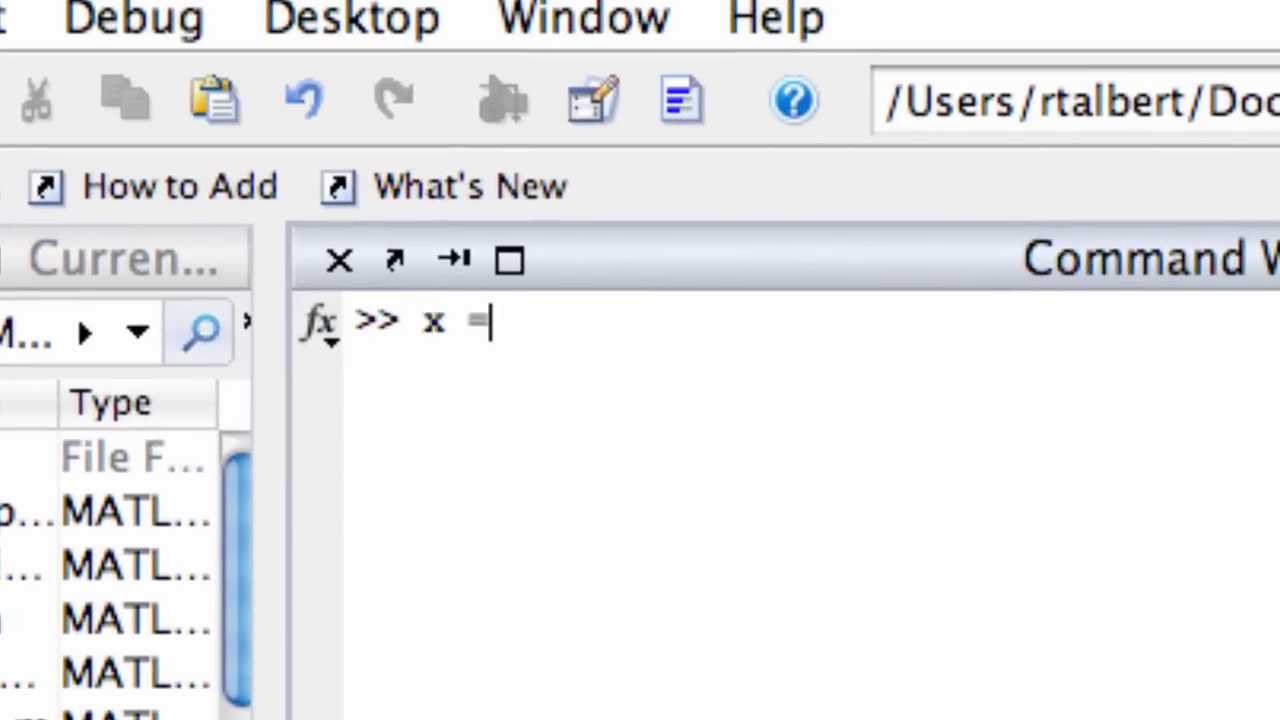
text( linspace()
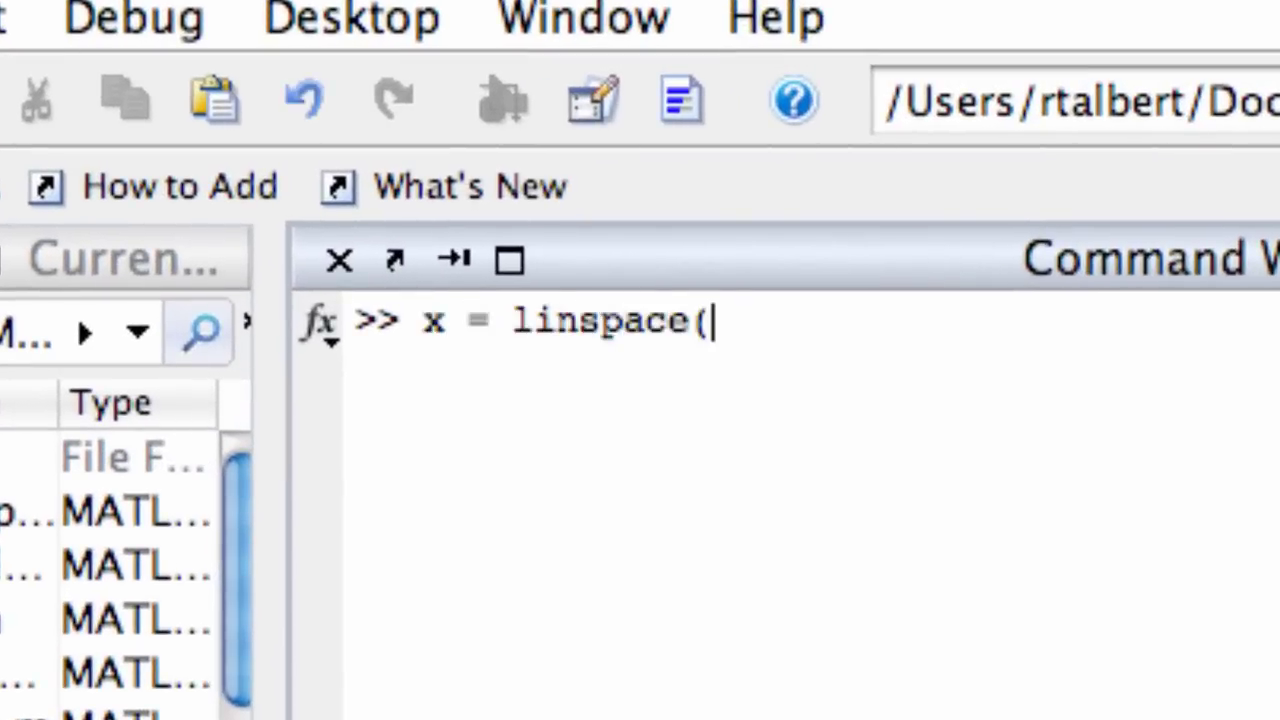
text(-pi,pi))
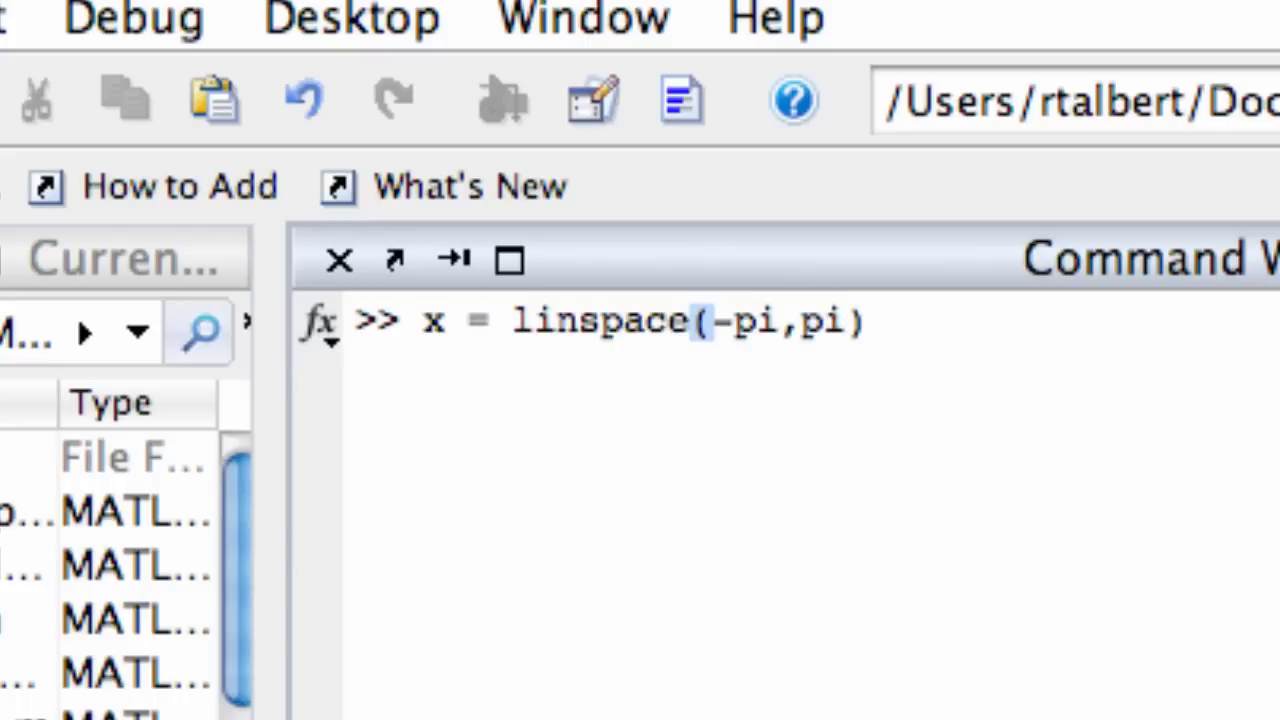
text(;)
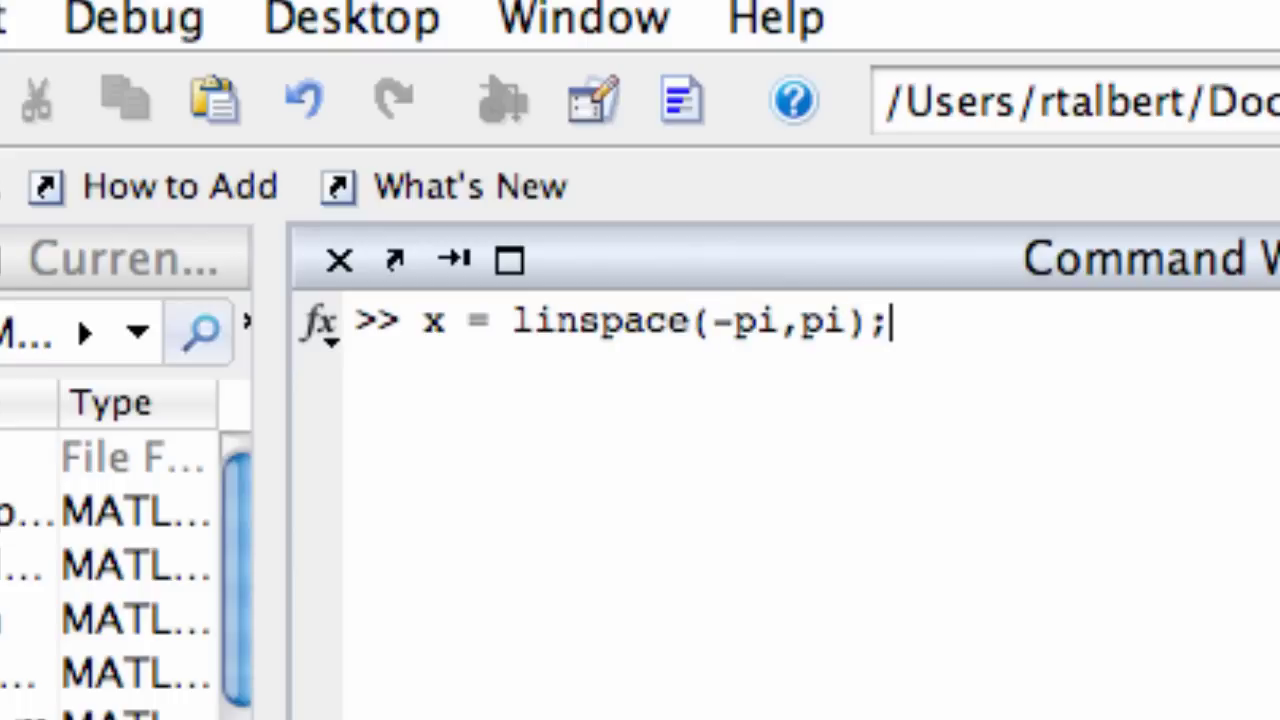
key(Return)
text(y = li)
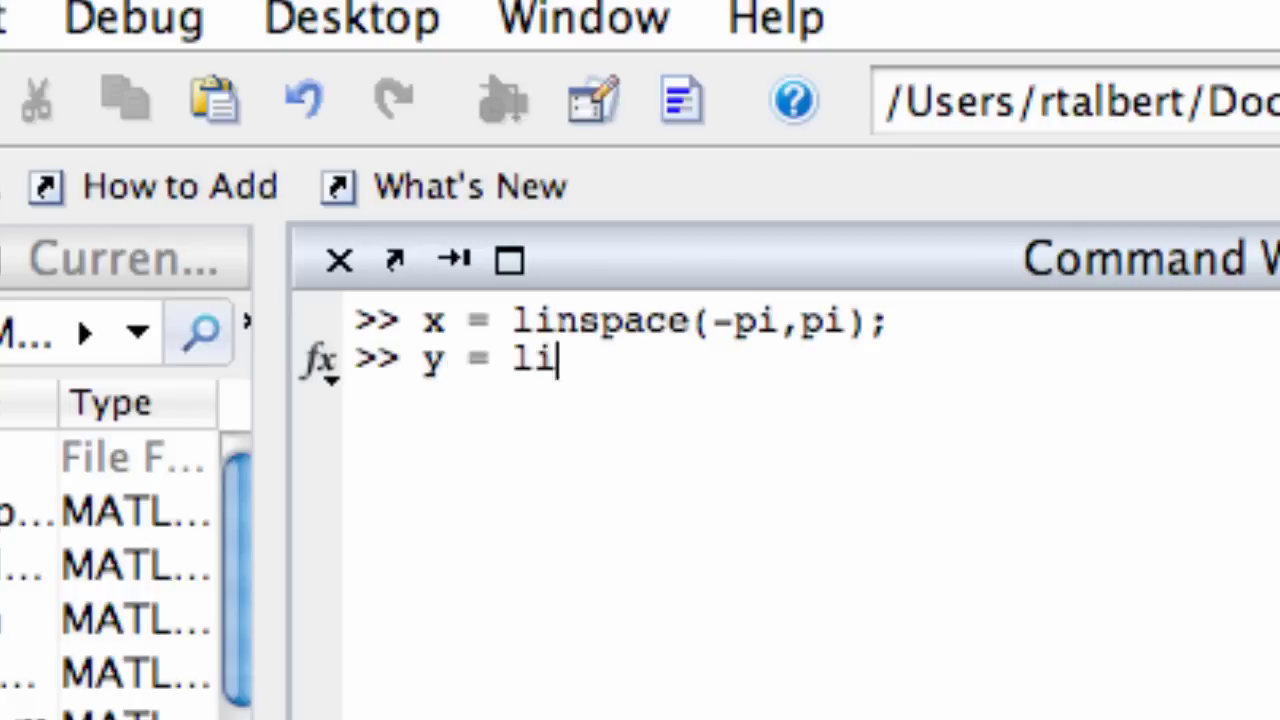
text(nspace(-pi)
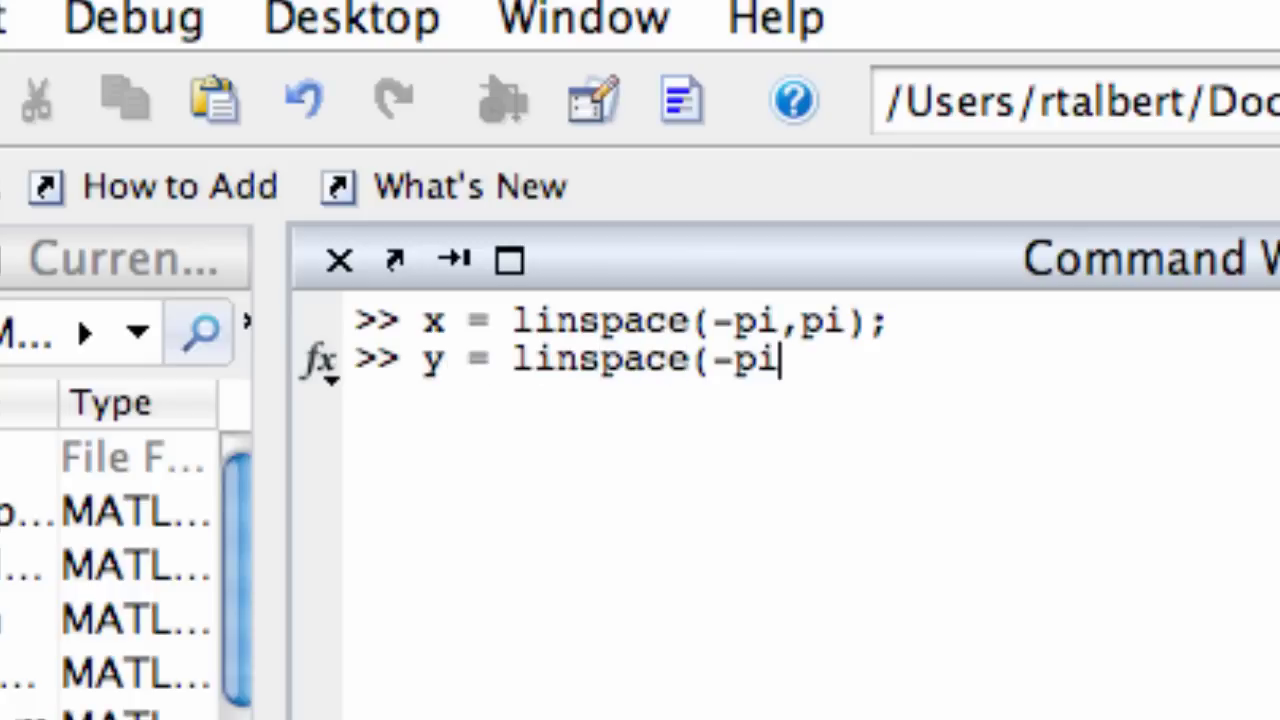
text(,pi);)
key(Return)
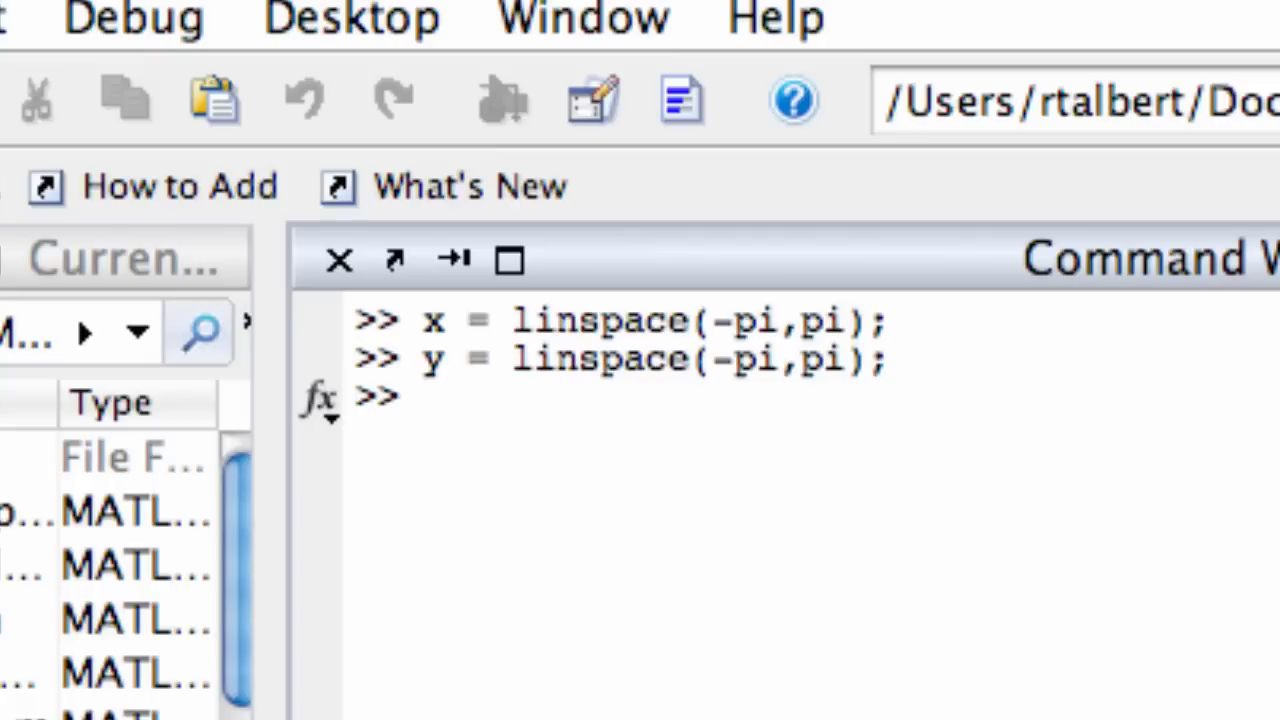
text([)
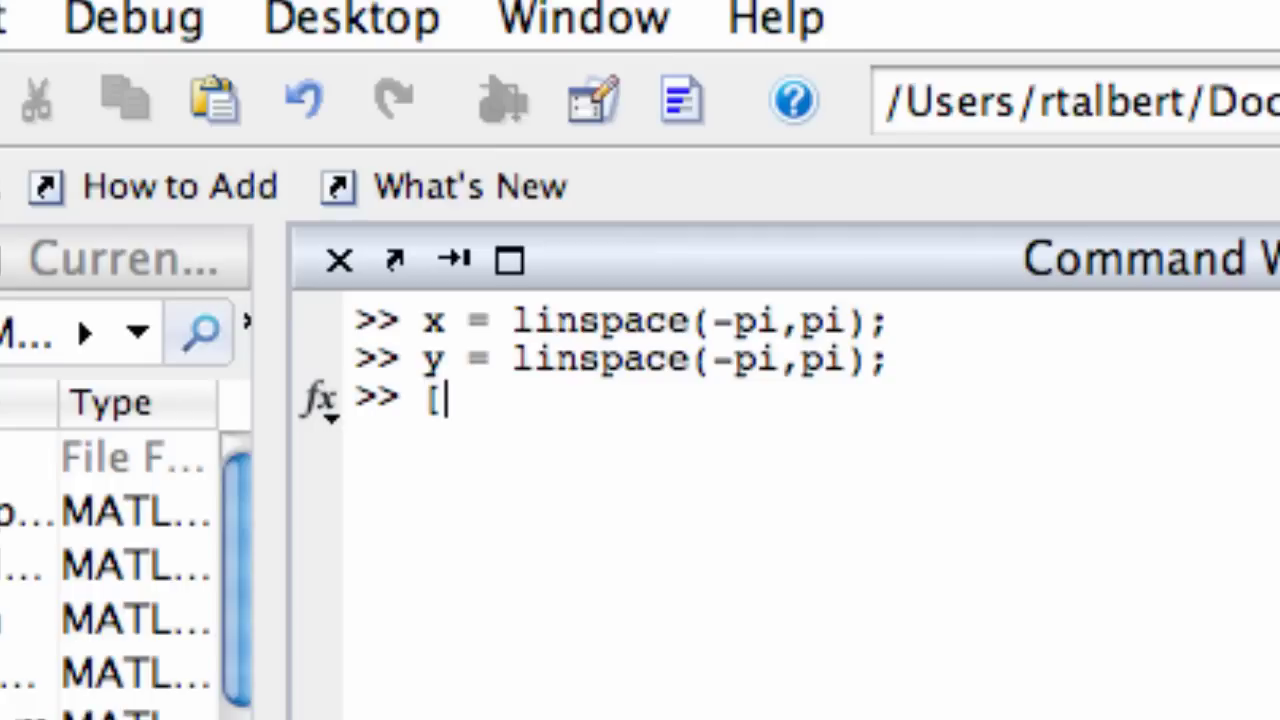
text(x,y] )
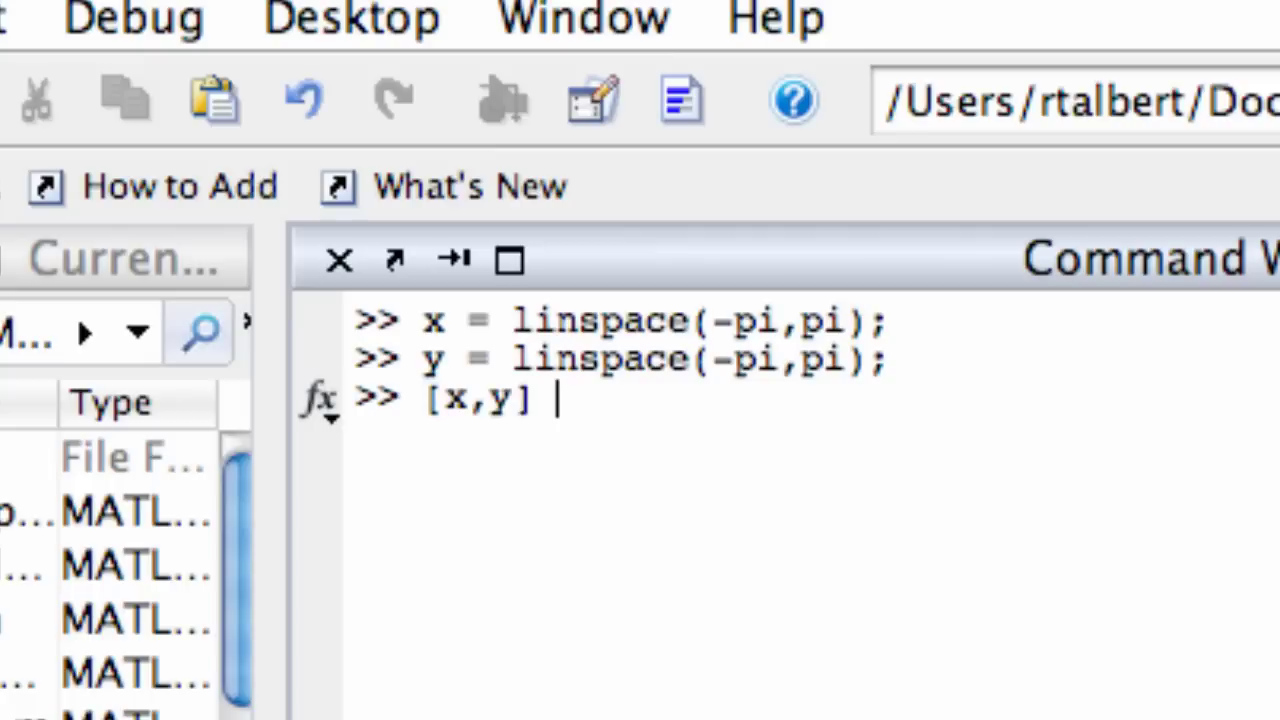
text(= meshgrid)
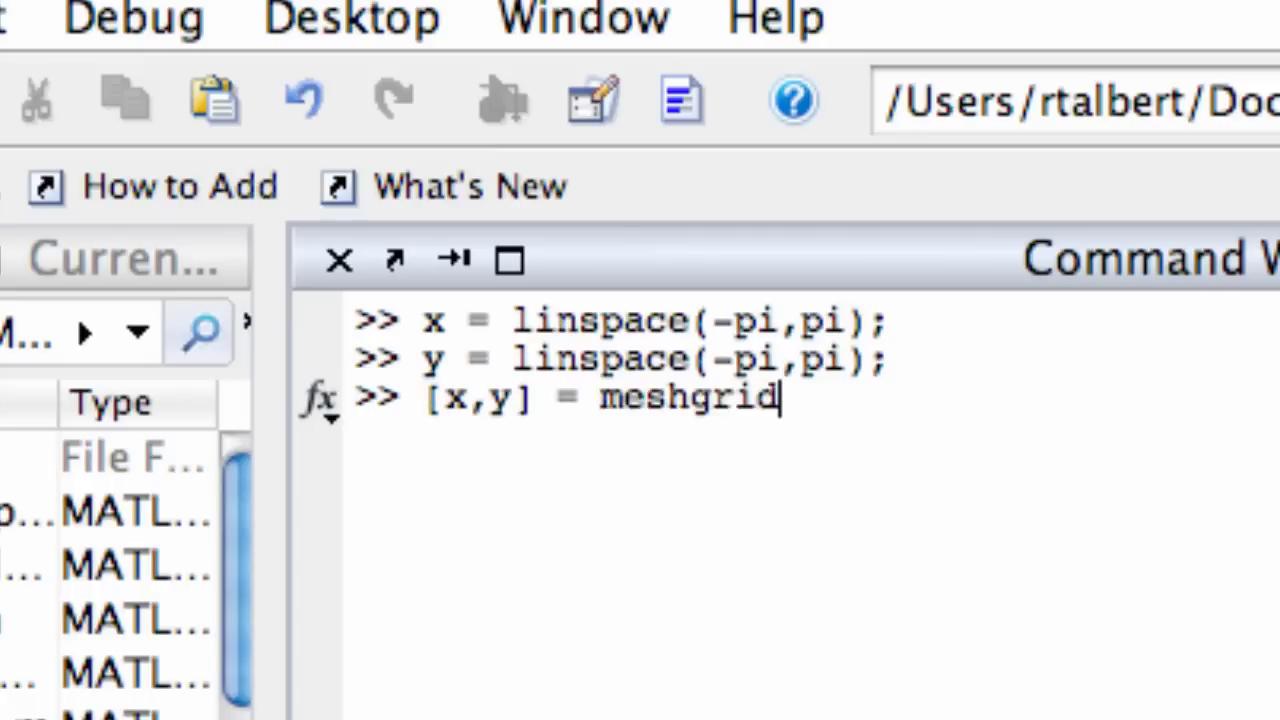
text((x,y);)
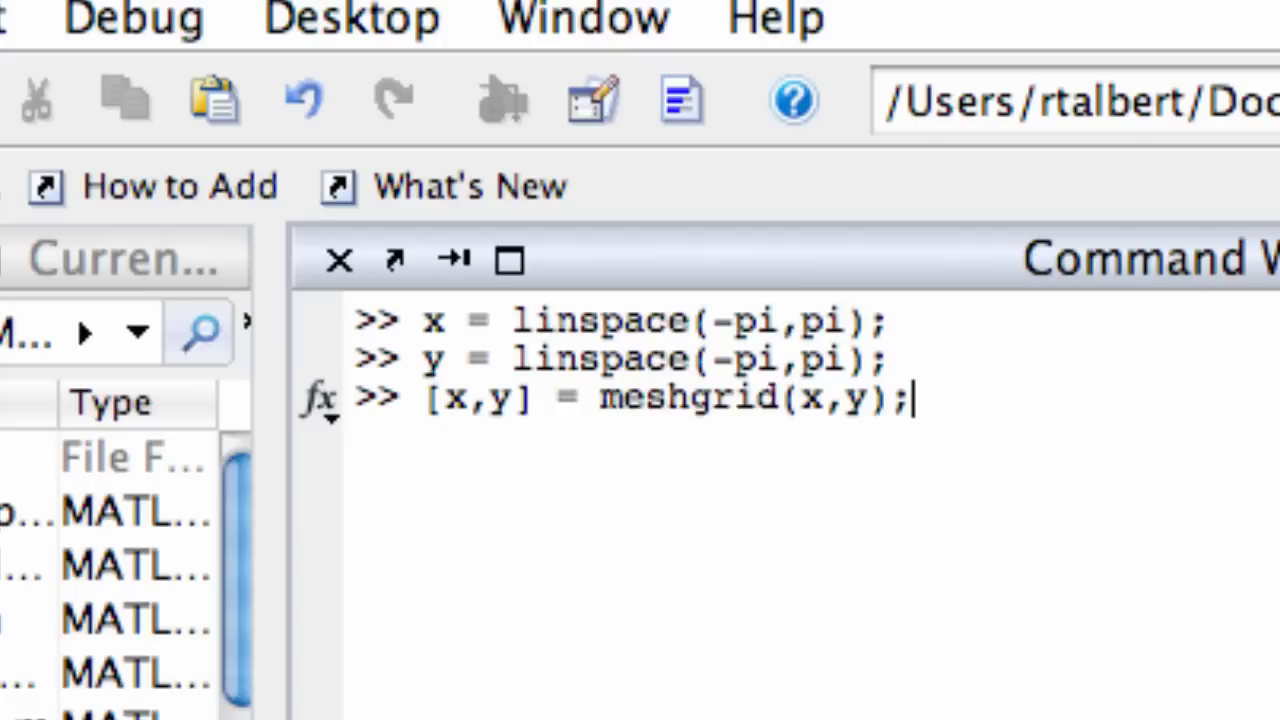
key(Return)
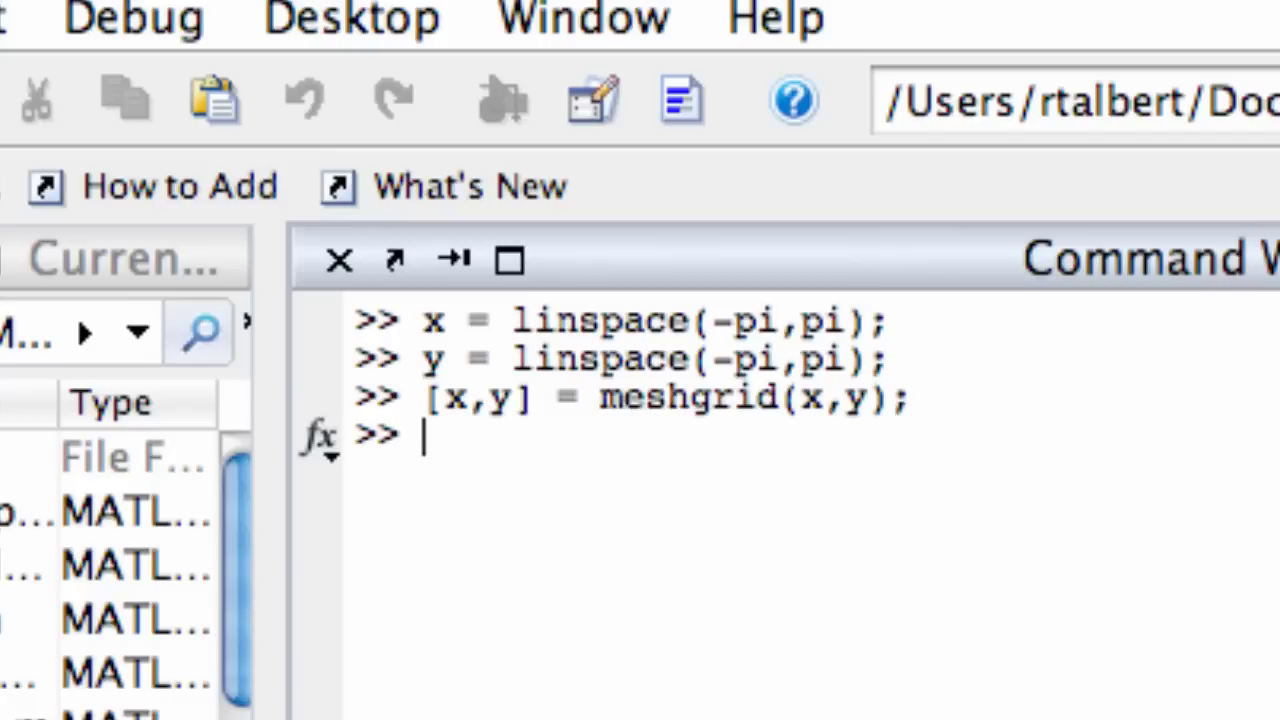
Compute z = cos(x.*y) and plot it with mesh(x,y,z) in Figure 1.
text(z)
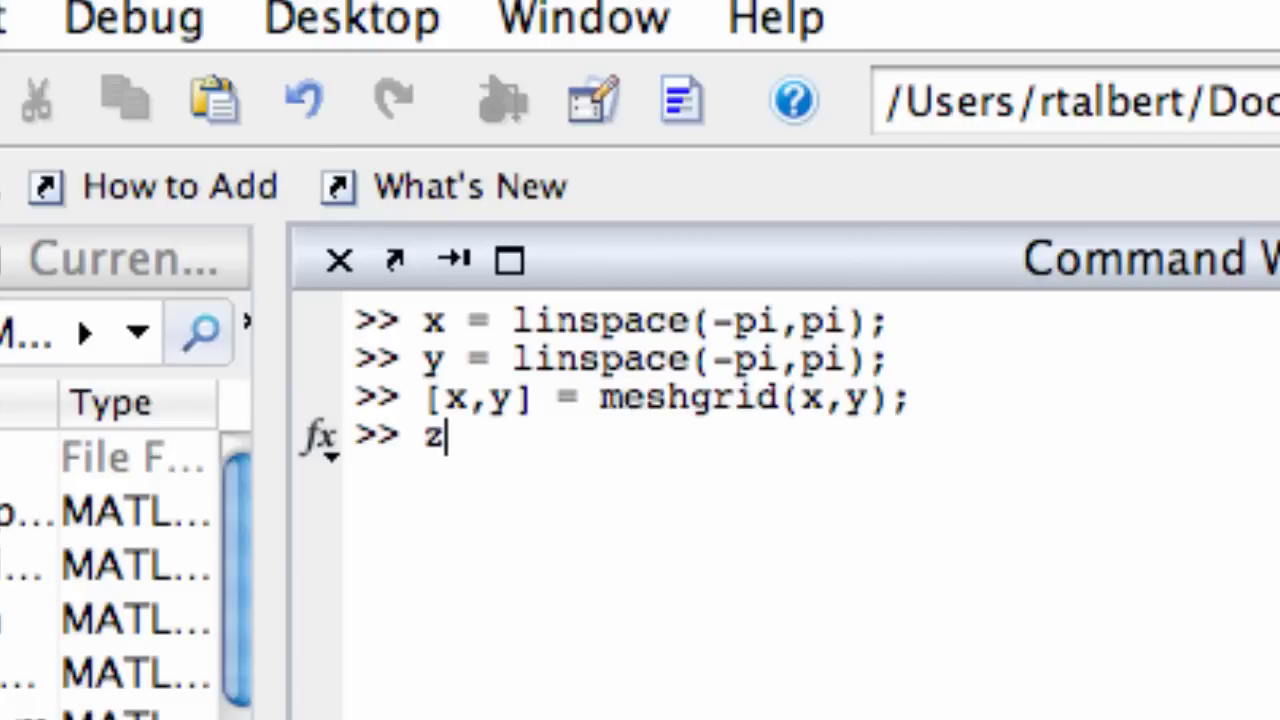
text( = cos)
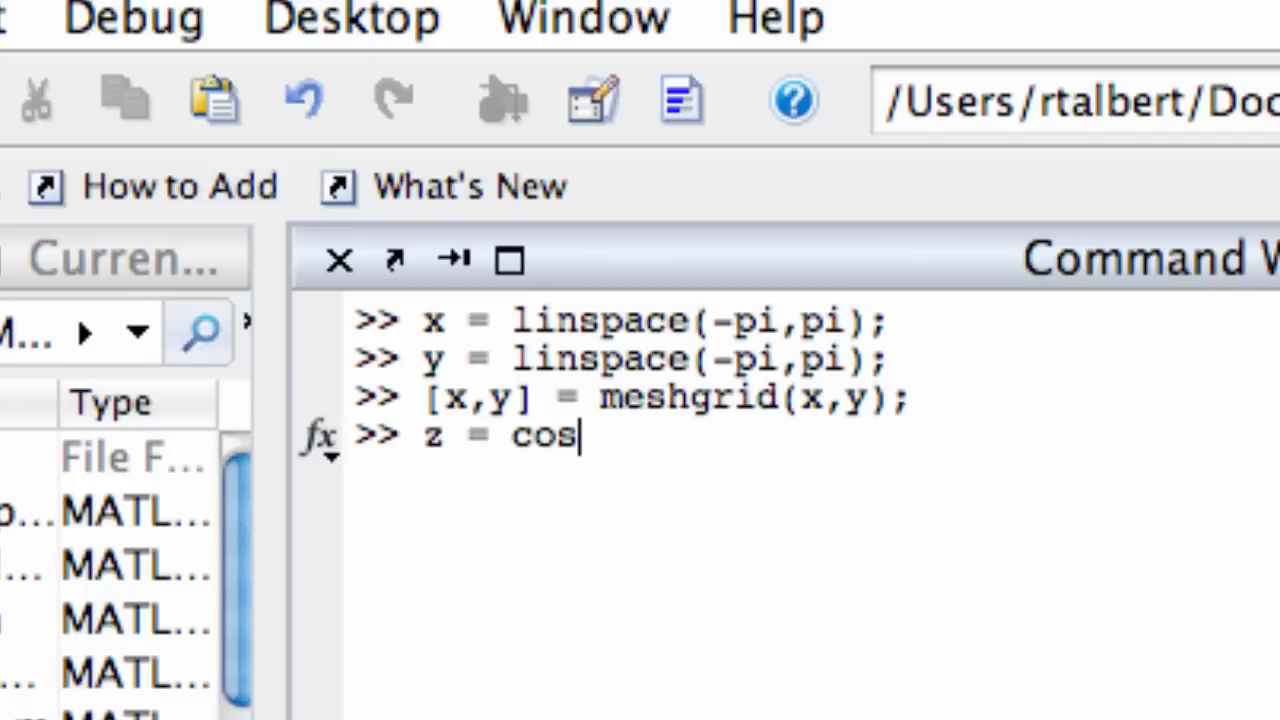
text((x.*y)
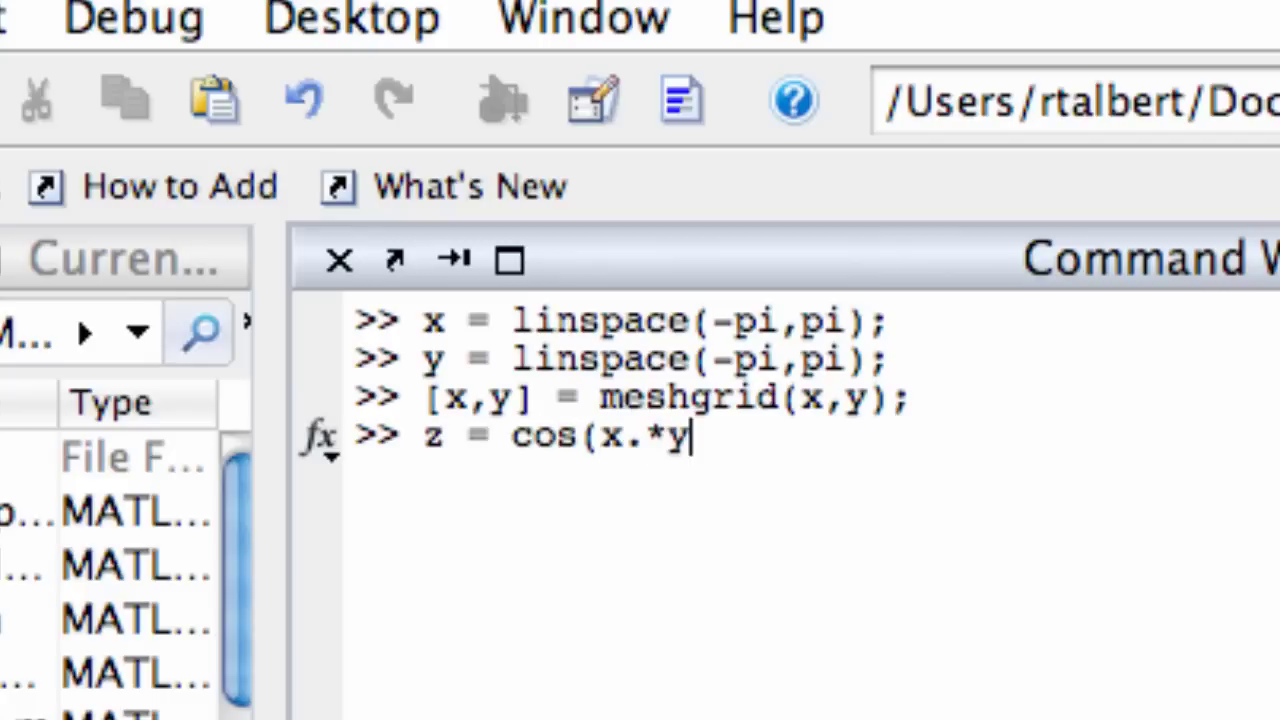
text();)
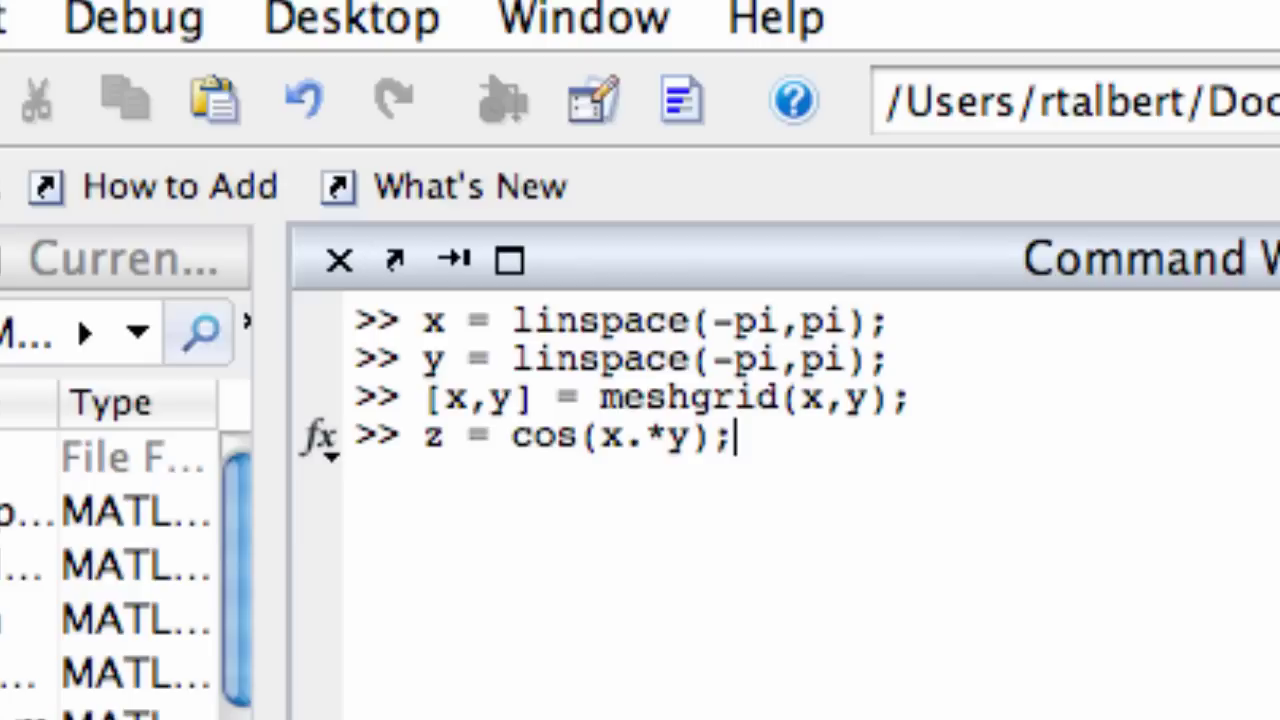
key(Return)
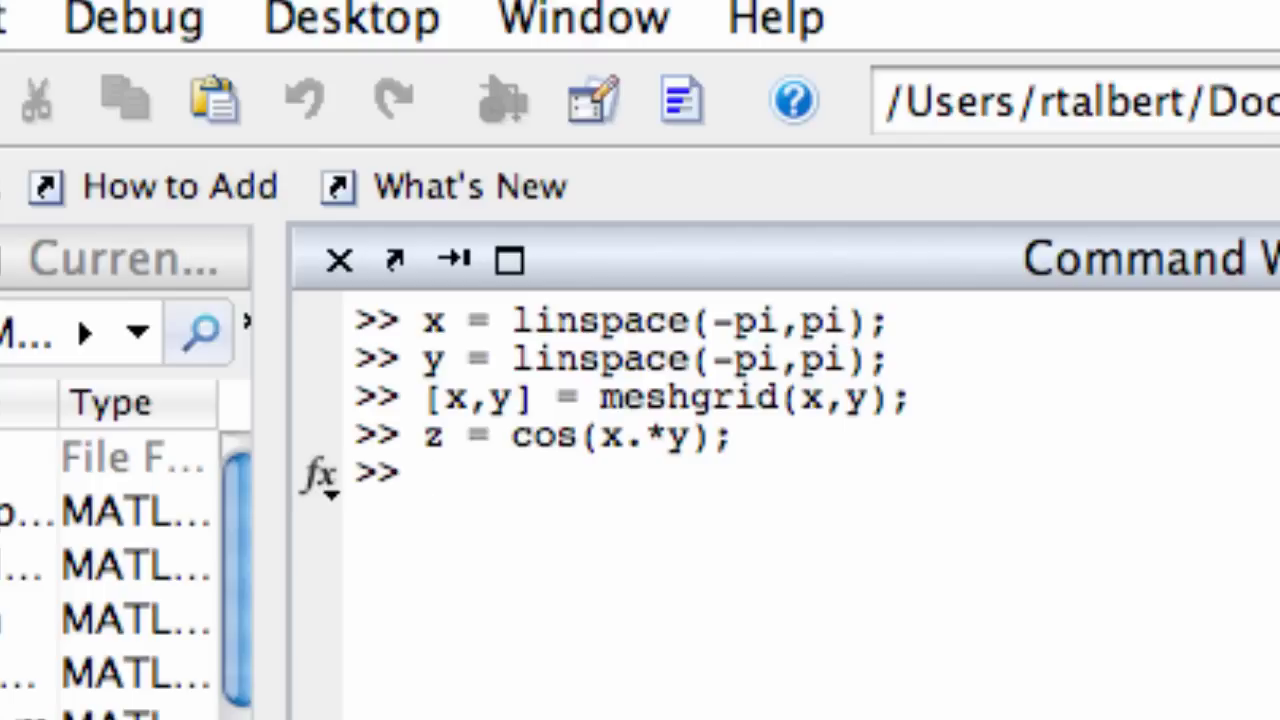
text(mesh)
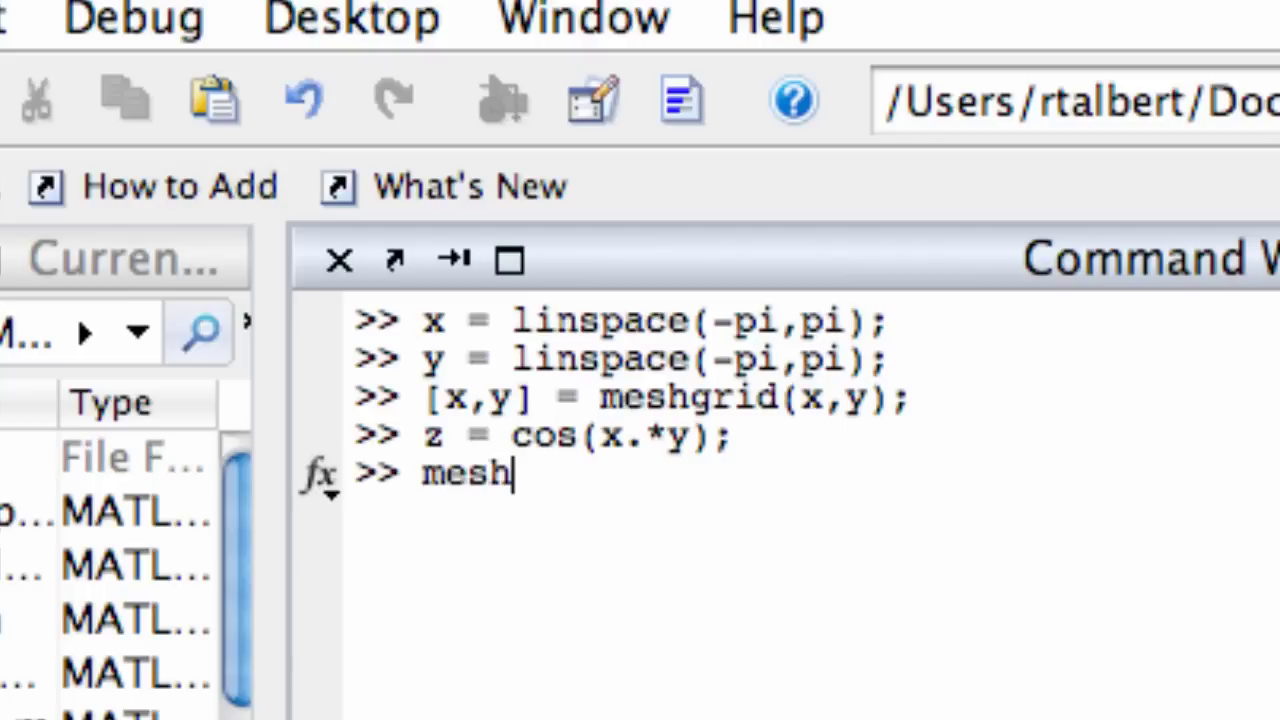
text((x,y,))
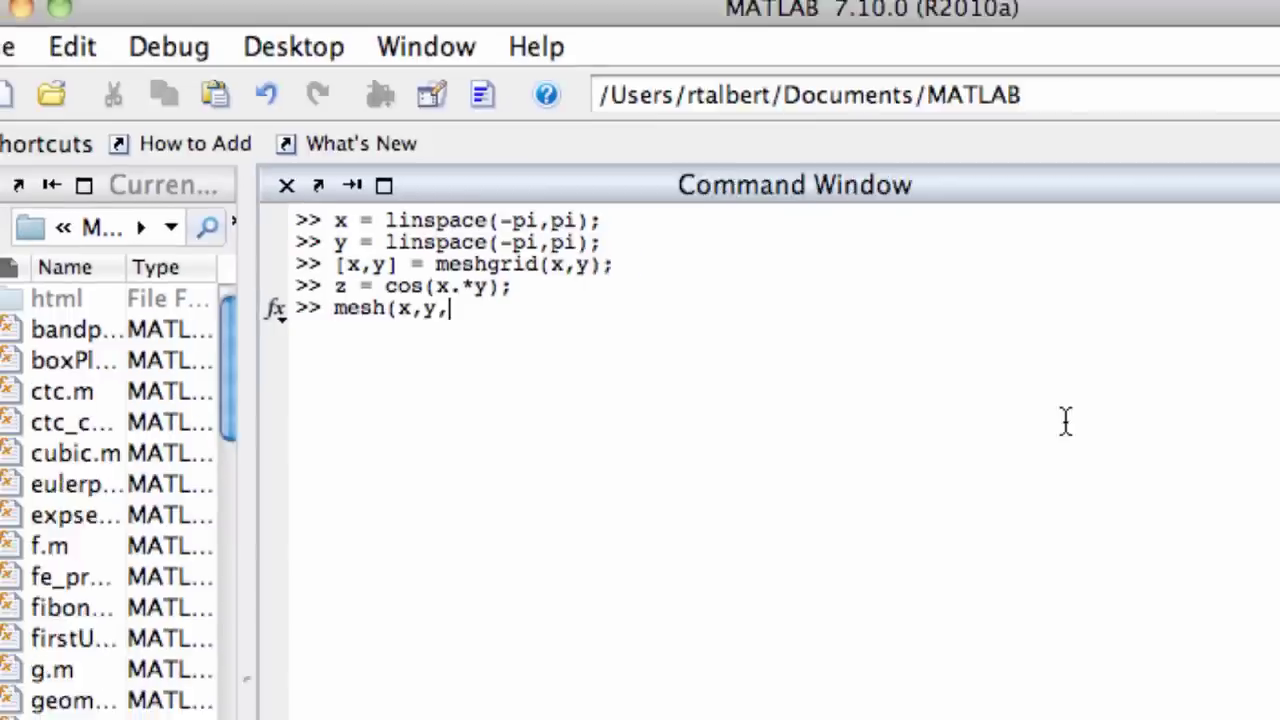
key(Left)
text(z)
key(Return)
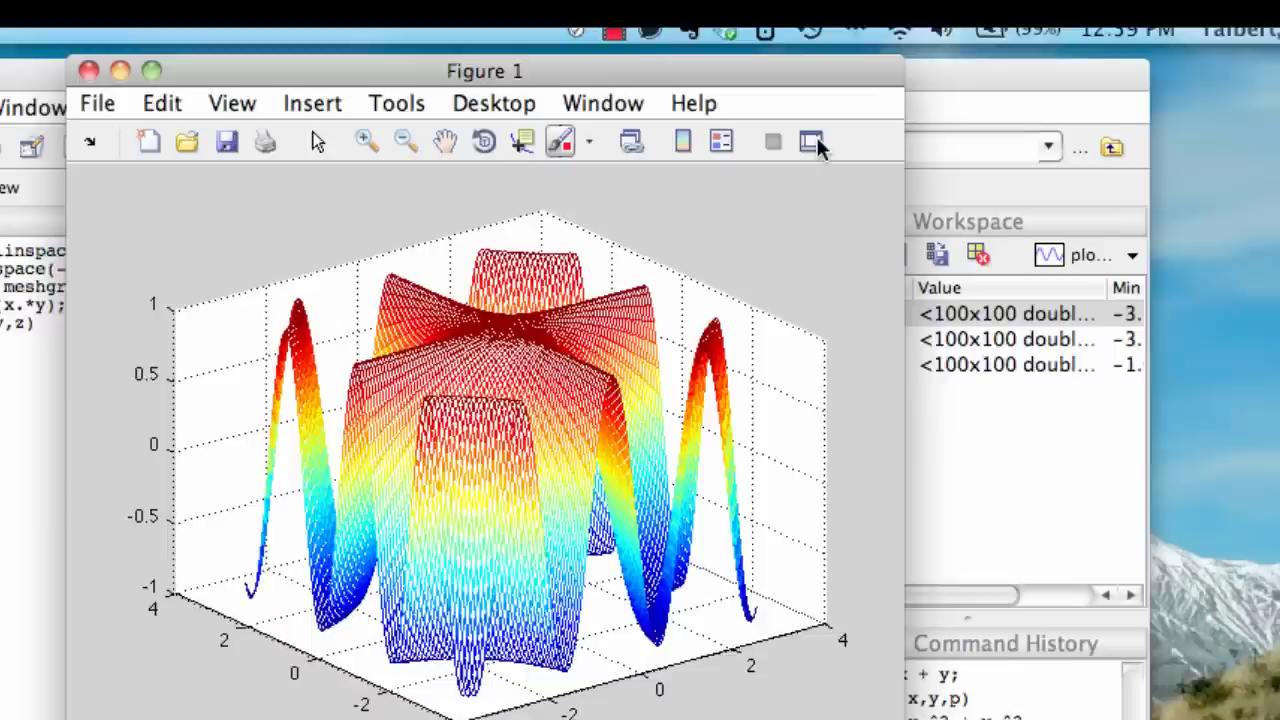
Select the axes and give them the title 'Plot of z = cos(xy)' in the Property Editor.
click(651, 336)
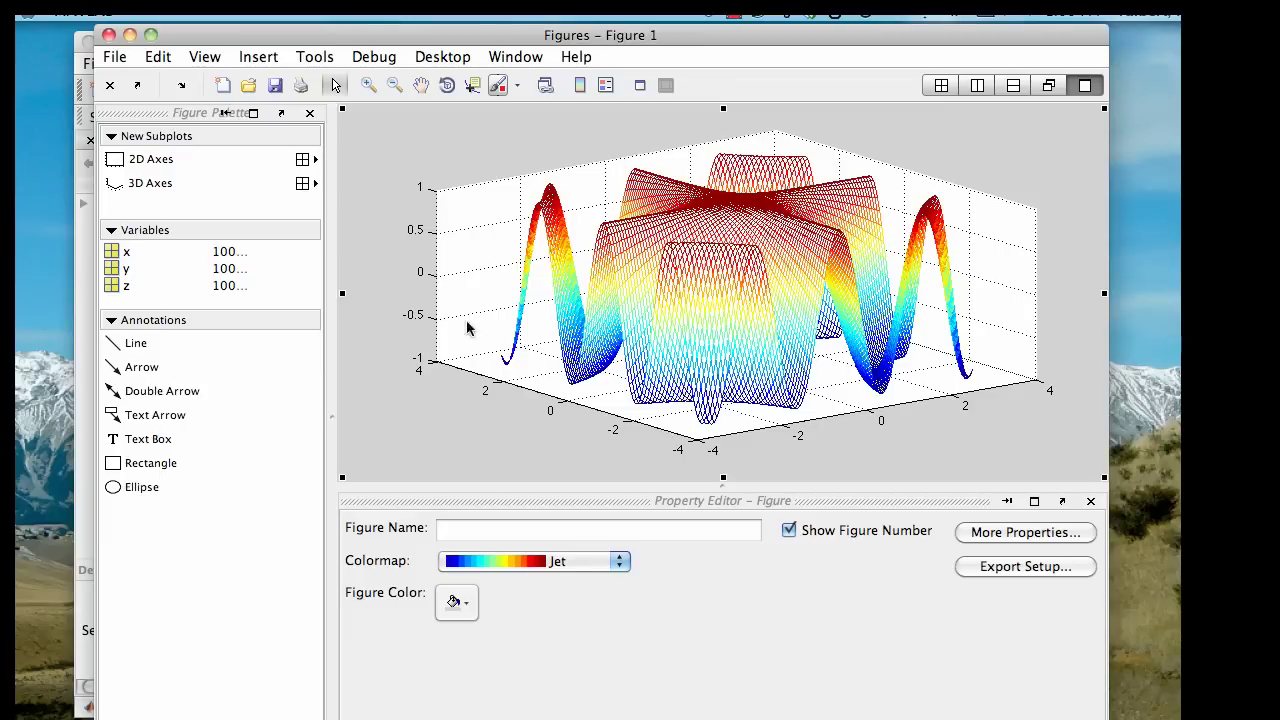
click(481, 291)
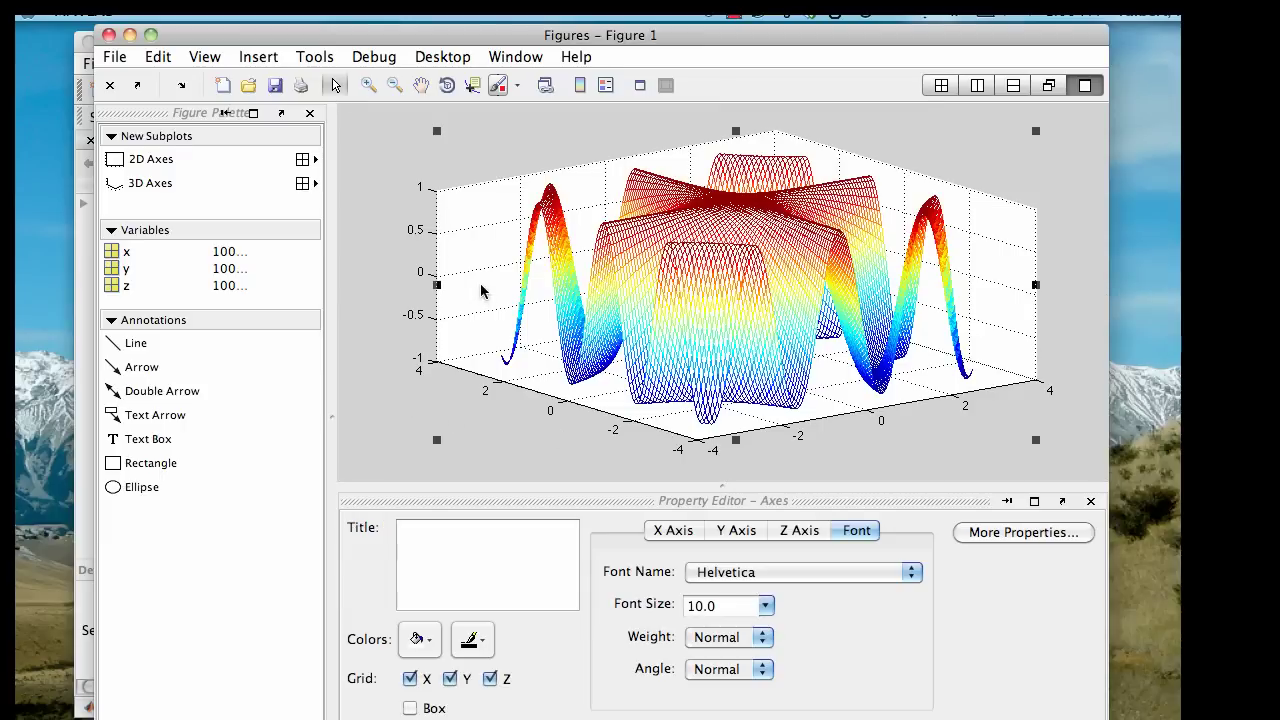
click(473, 576)
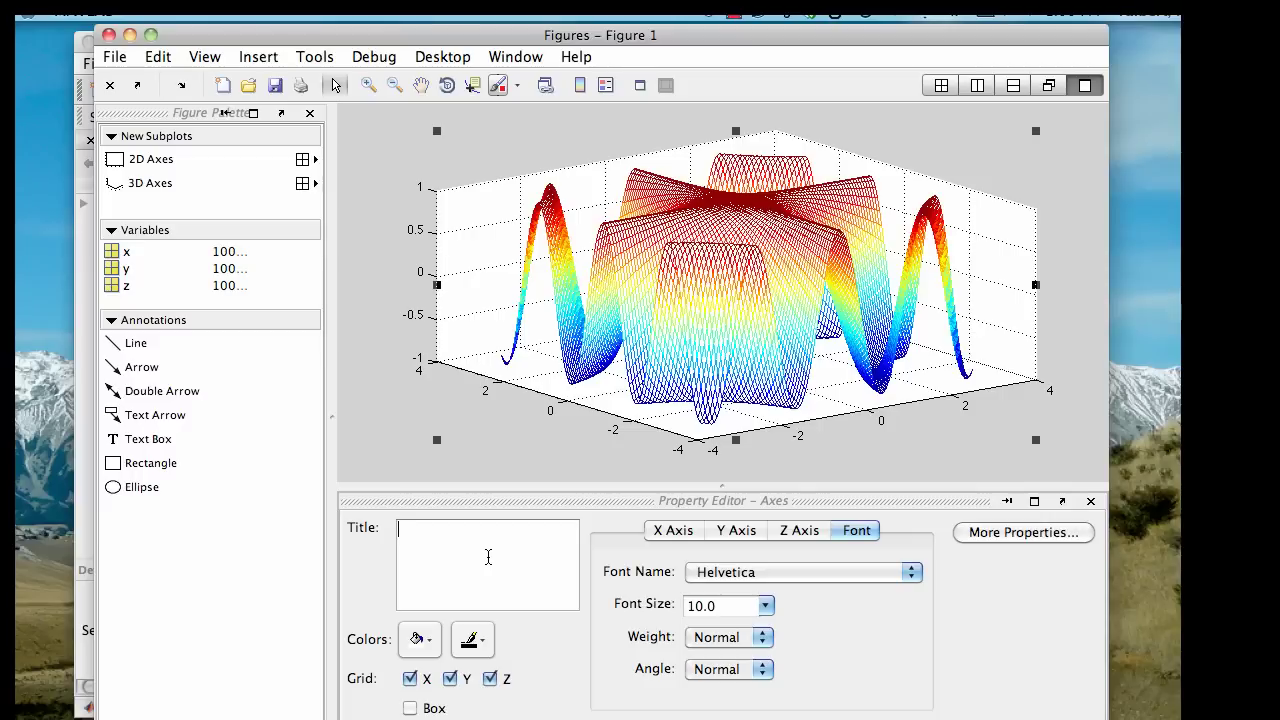
text(Plot of z = cos(xy))
Set the axes background colour to white after briefly trying green.
click(430, 651)
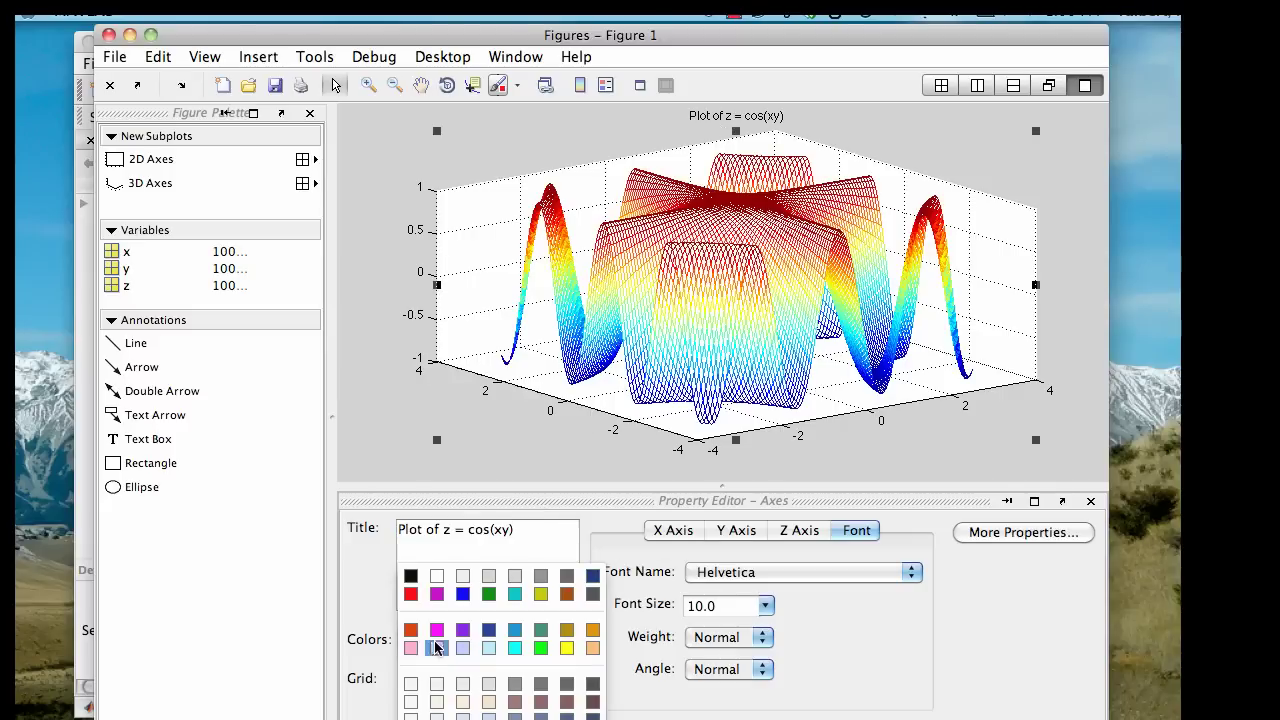
click(490, 595)
click(430, 648)
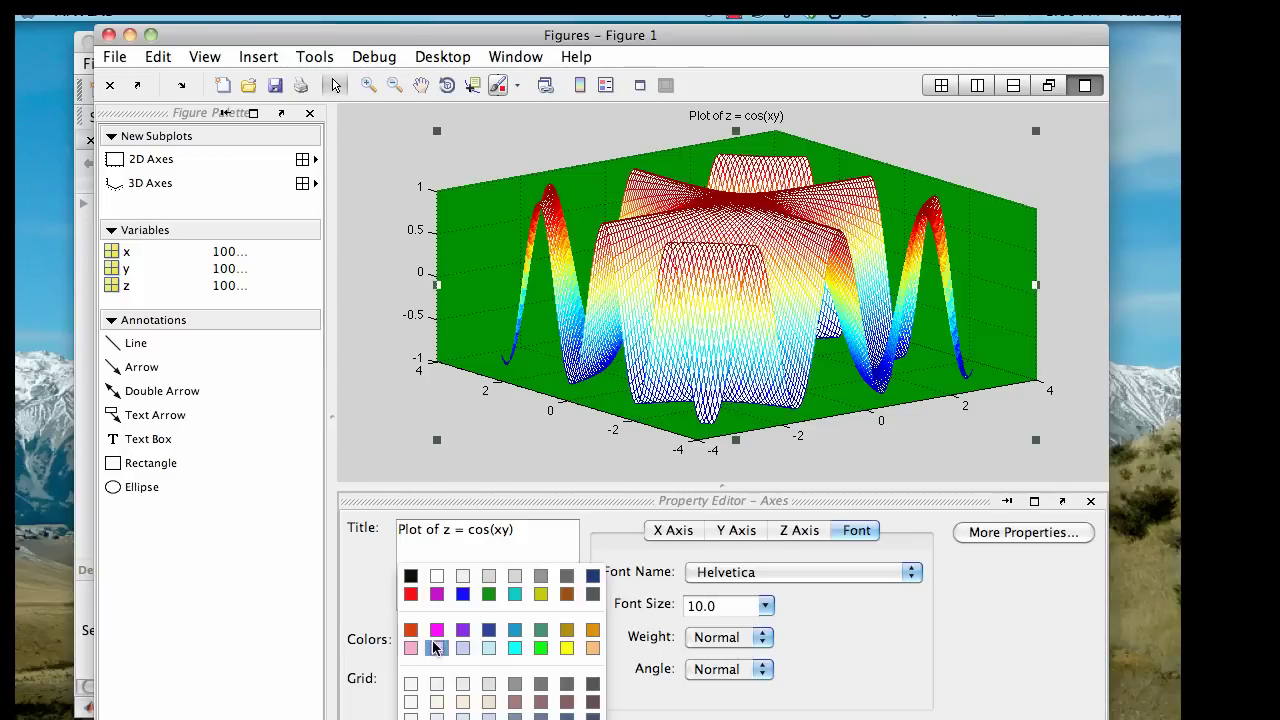
click(432, 577)
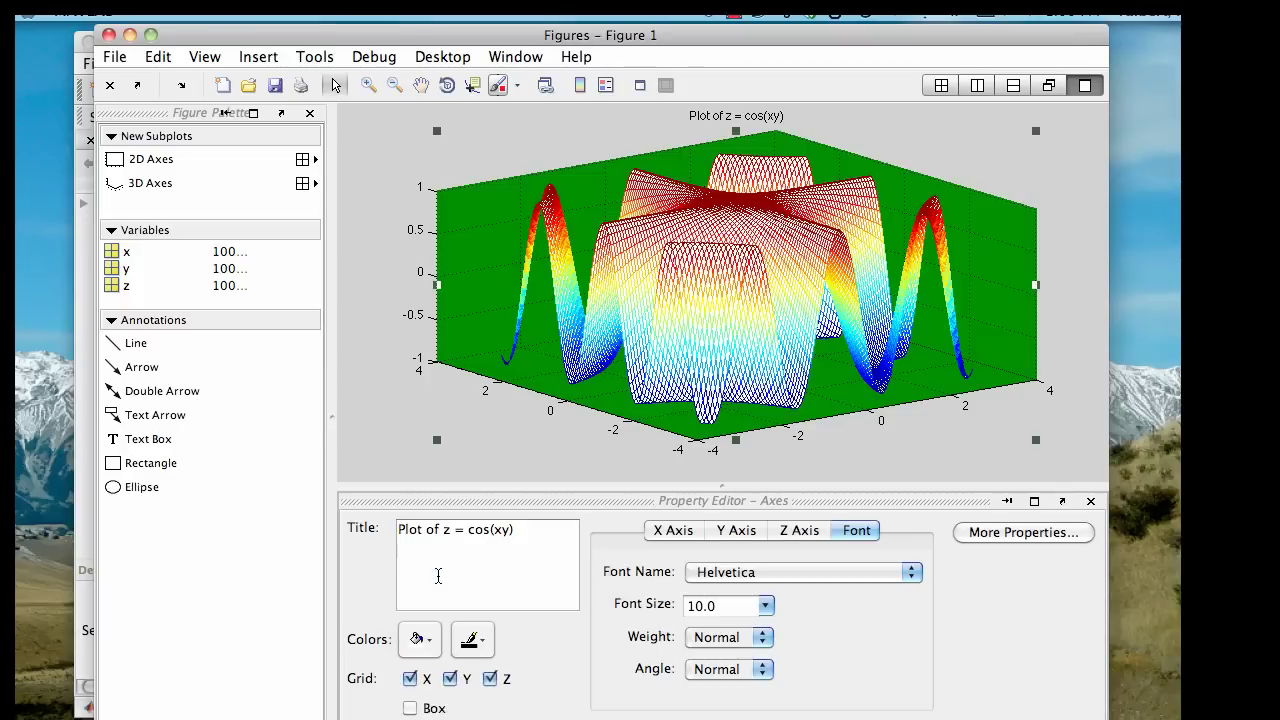
Set the axis lines and labels to black after briefly trying red.
click(480, 640)
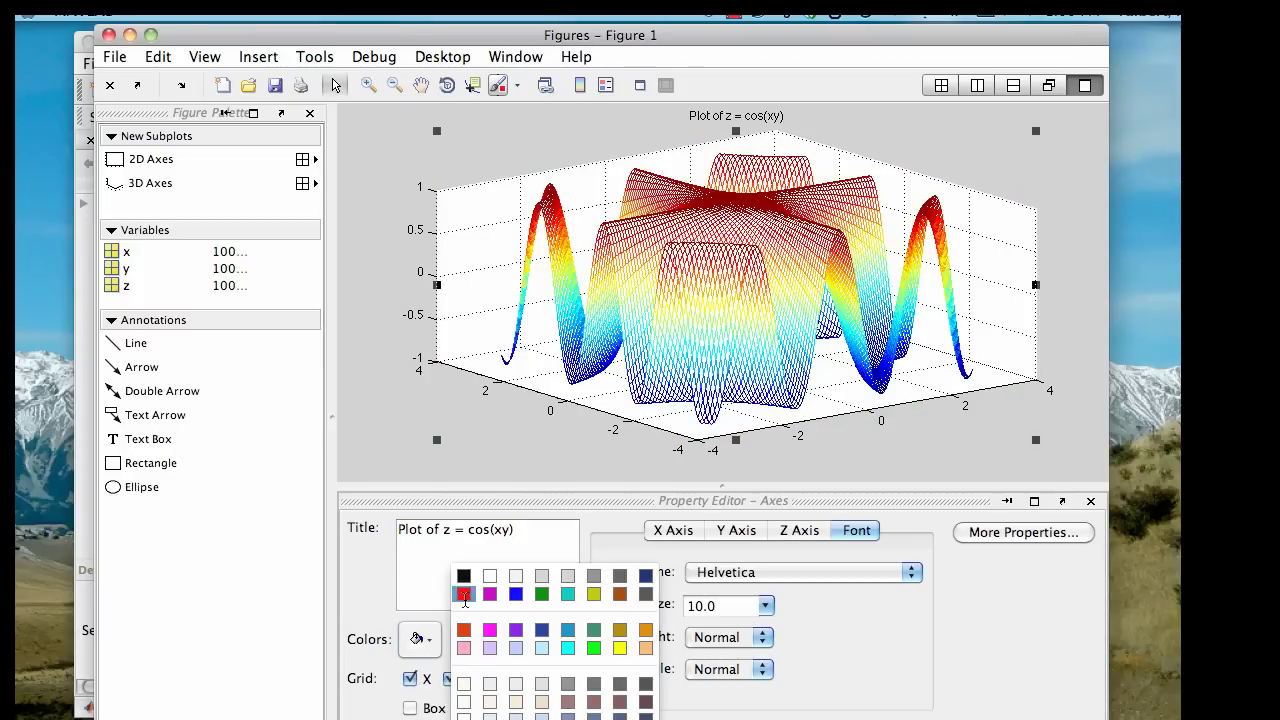
click(463, 600)
click(472, 640)
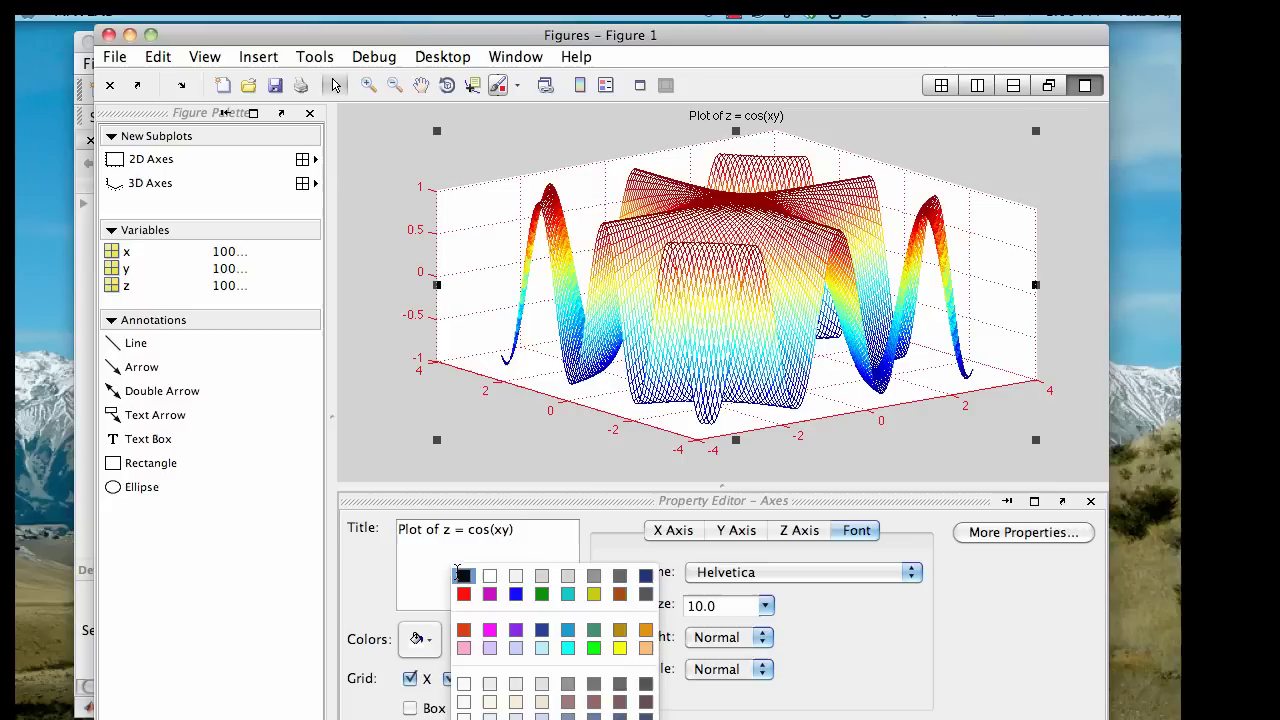
click(461, 576)
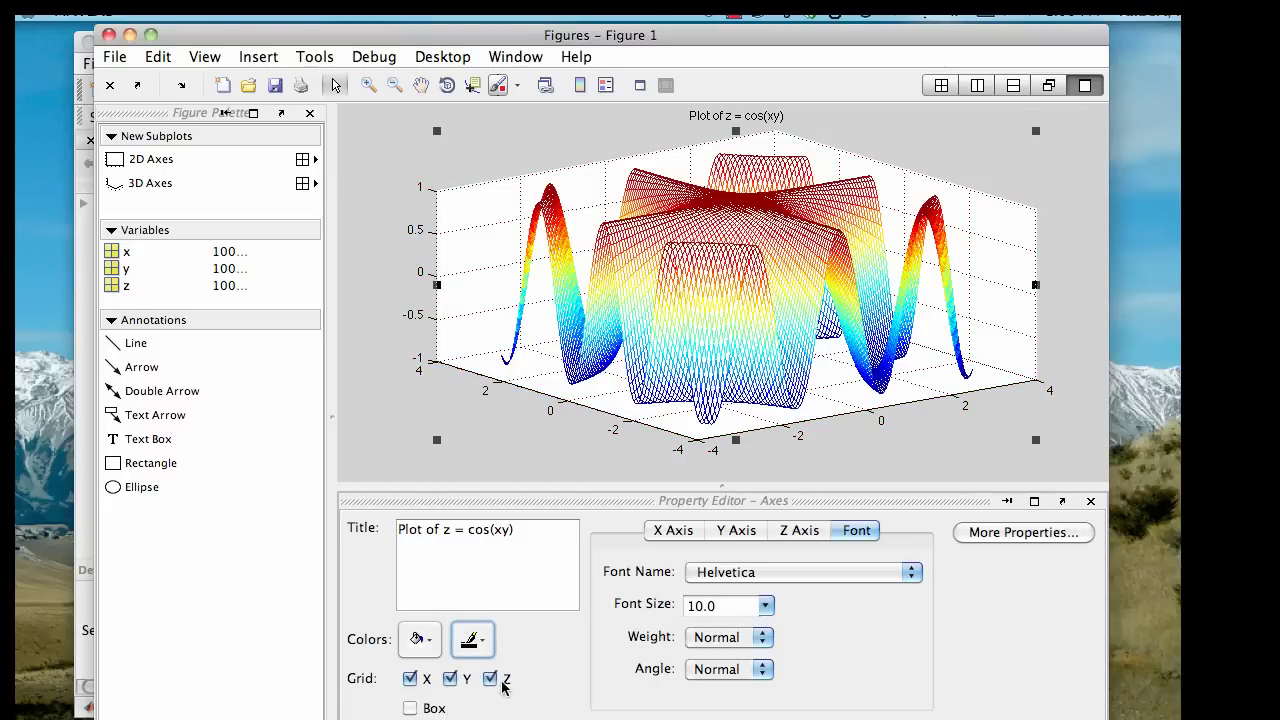
click(410, 679)
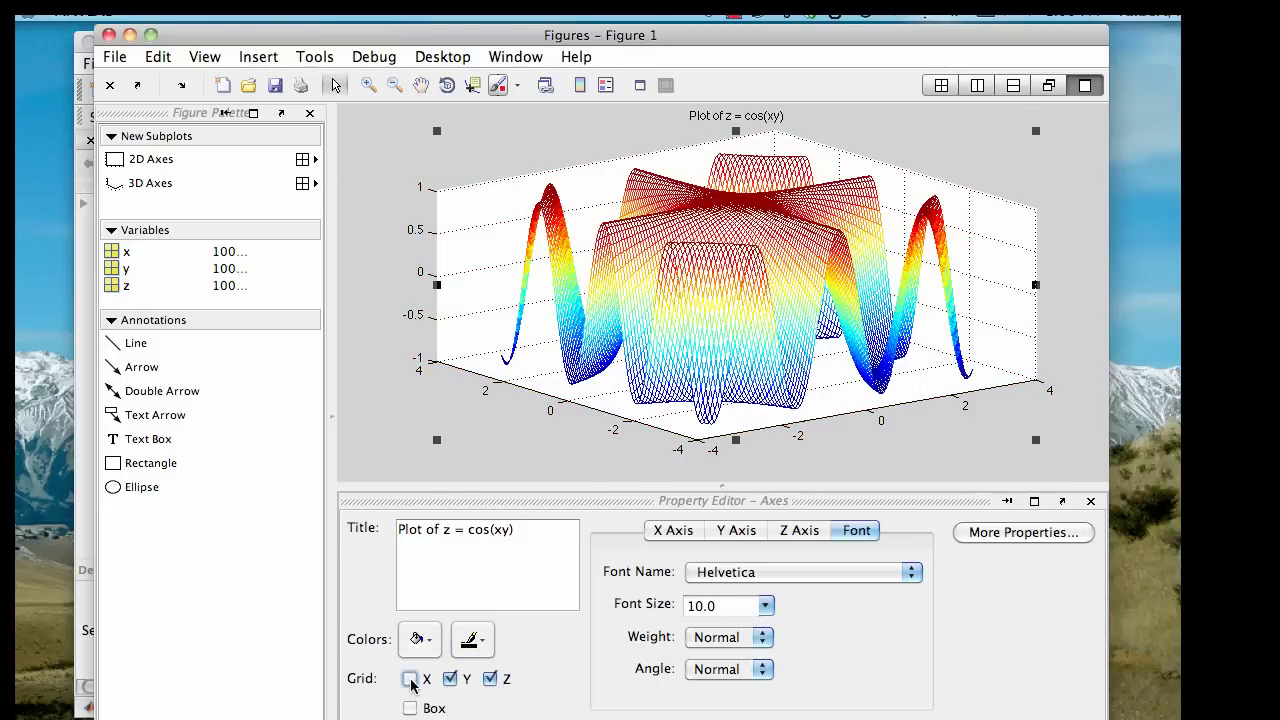
click(451, 679)
click(490, 679)
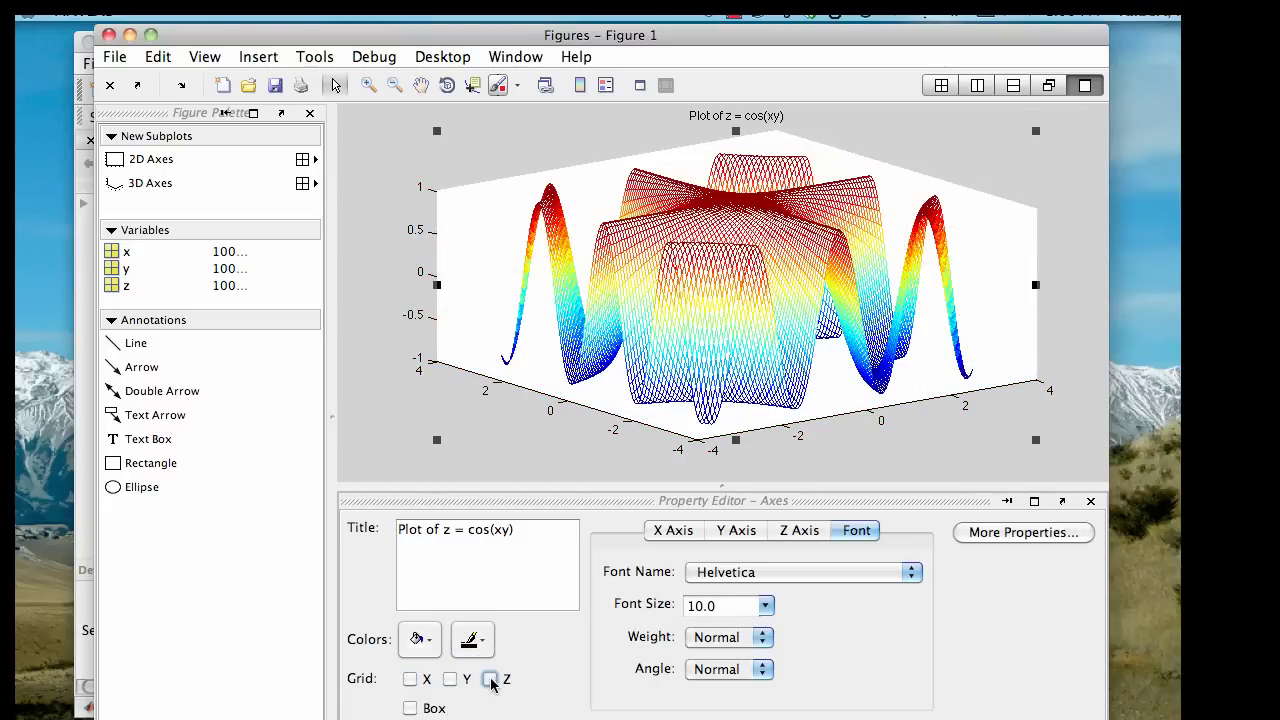
click(490, 679)
click(450, 679)
click(410, 679)
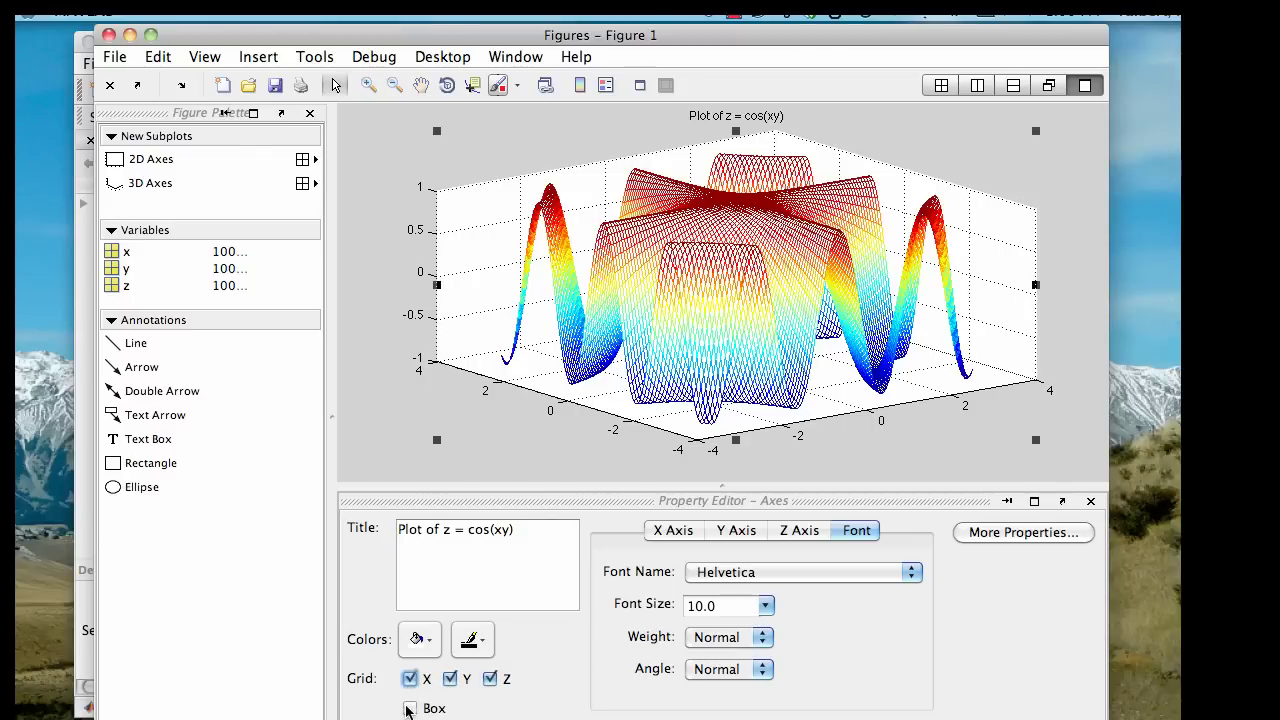
click(409, 708)
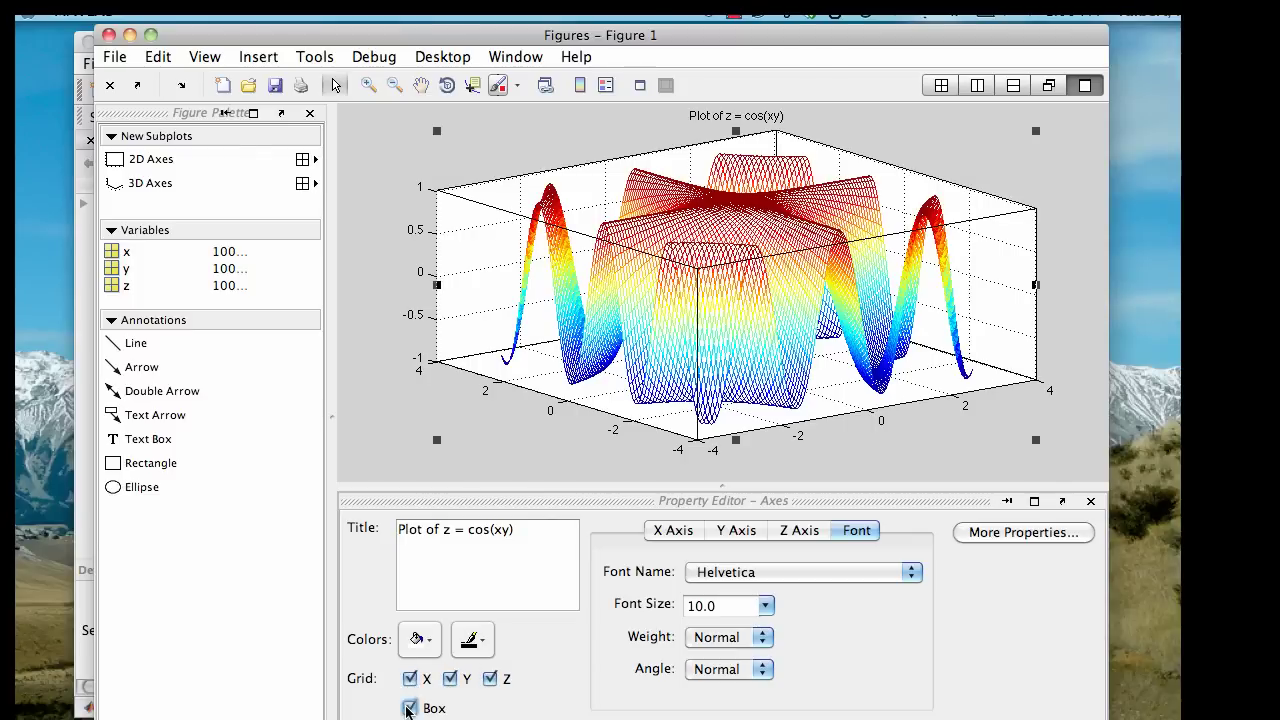
click(409, 708)
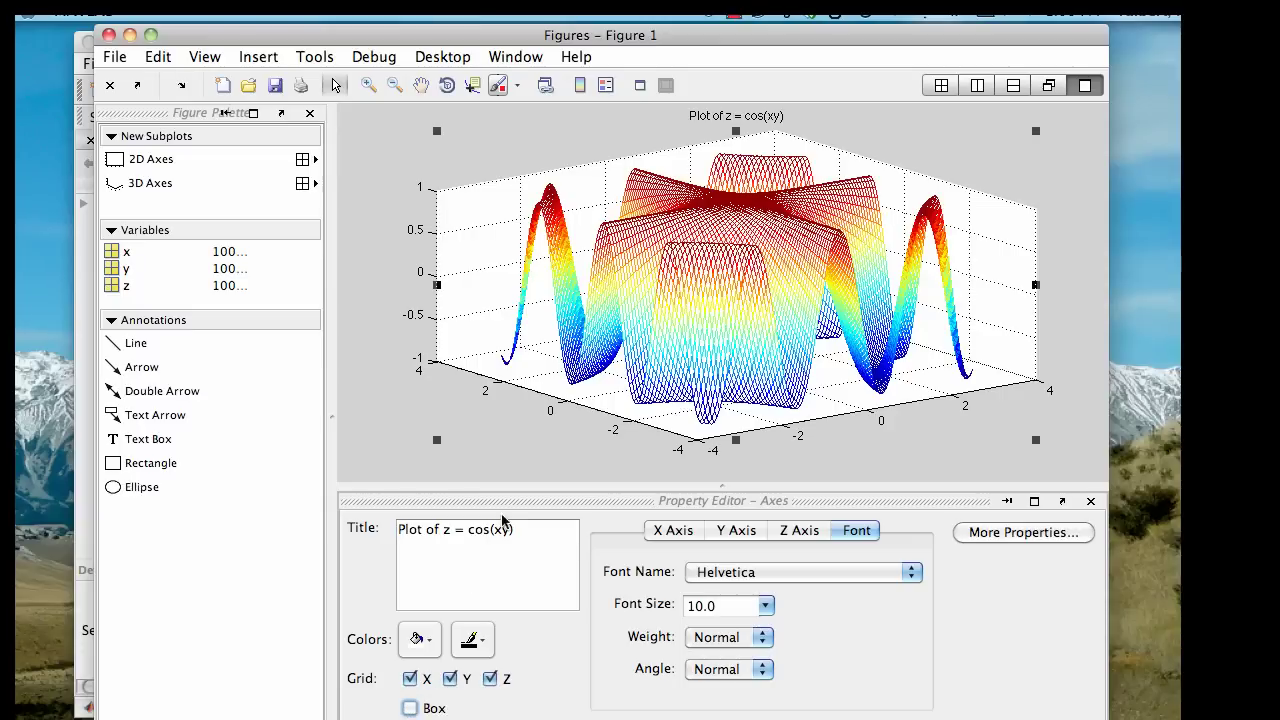
Select the surface and set its face colour to white, after trying magenta and No Color.
click(674, 336)
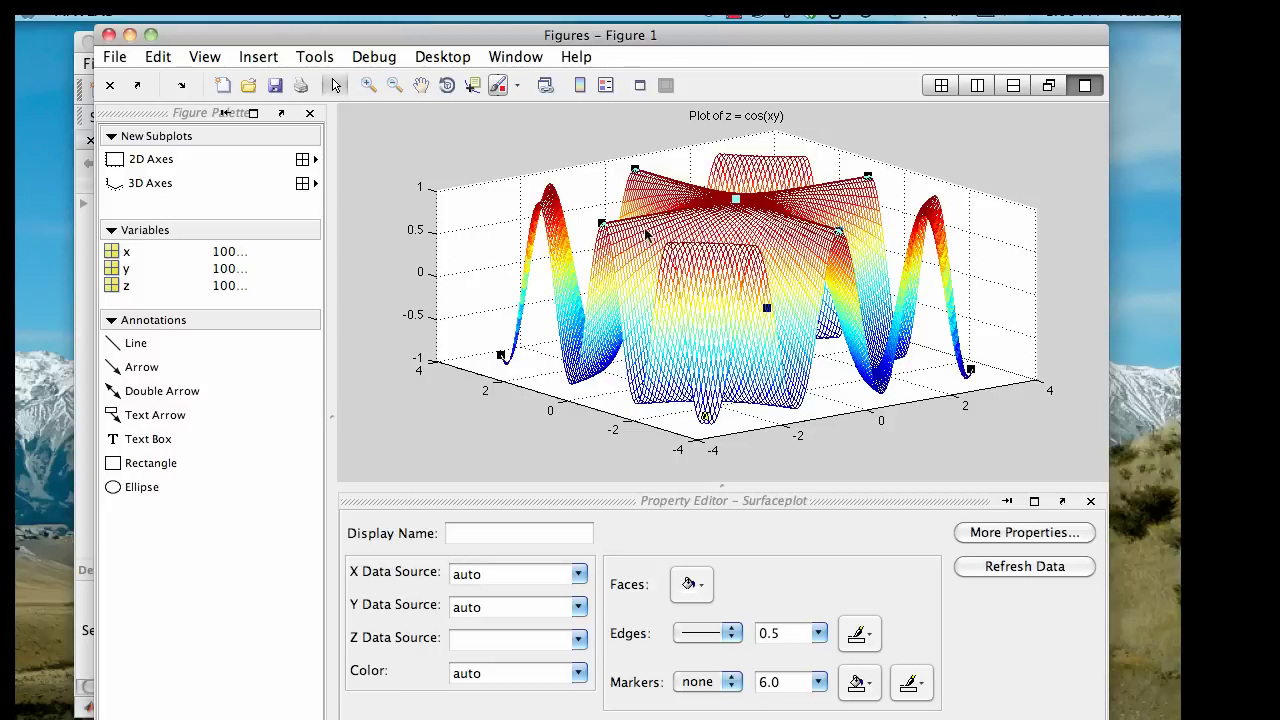
click(693, 587)
click(708, 517)
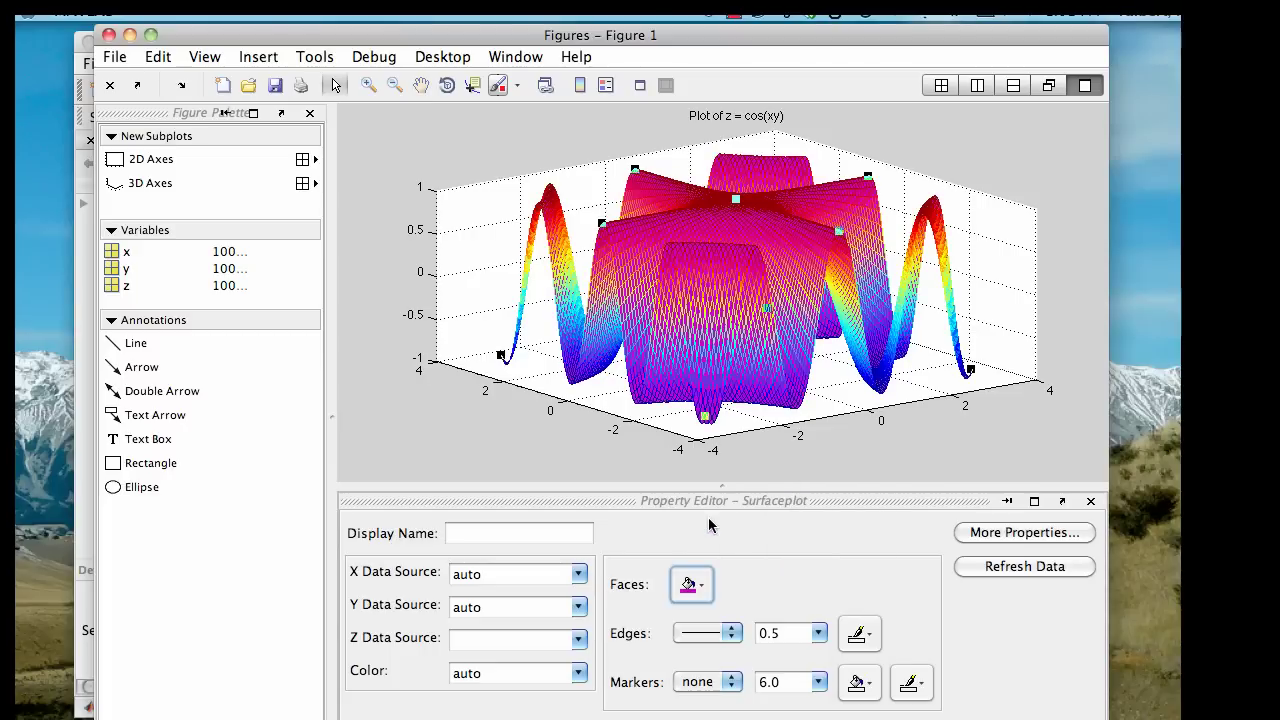
click(697, 584)
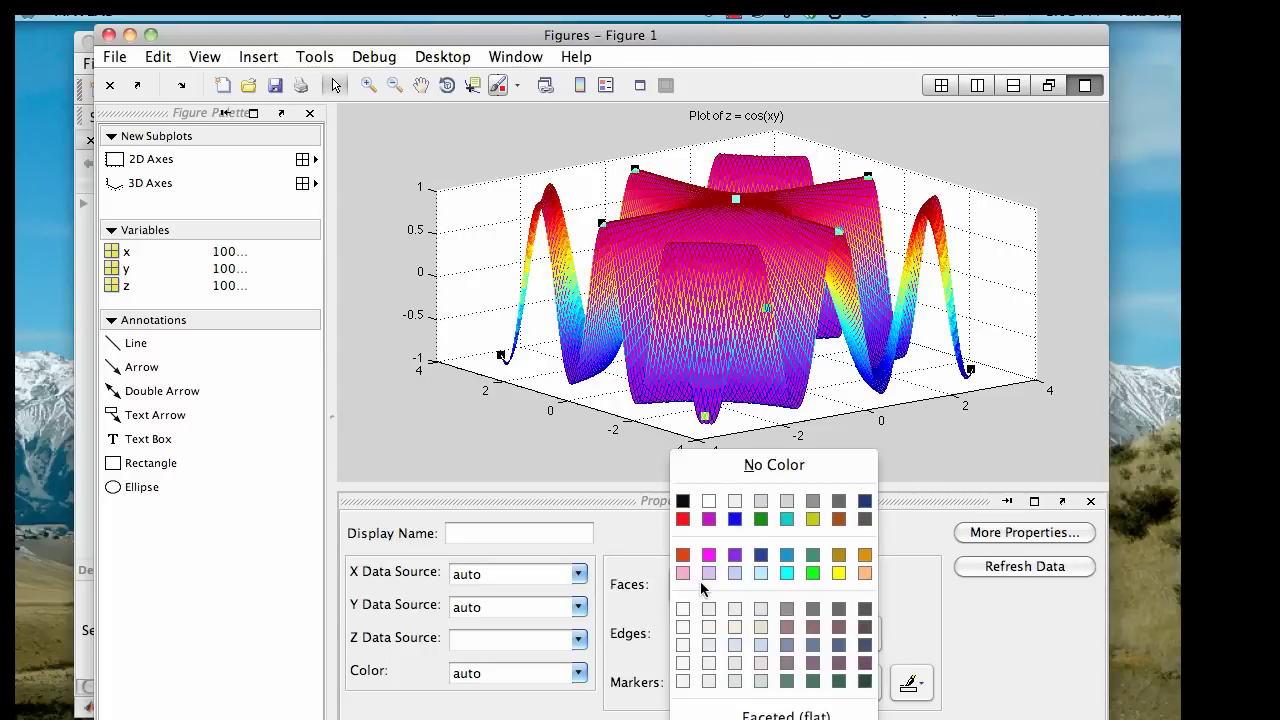
click(757, 465)
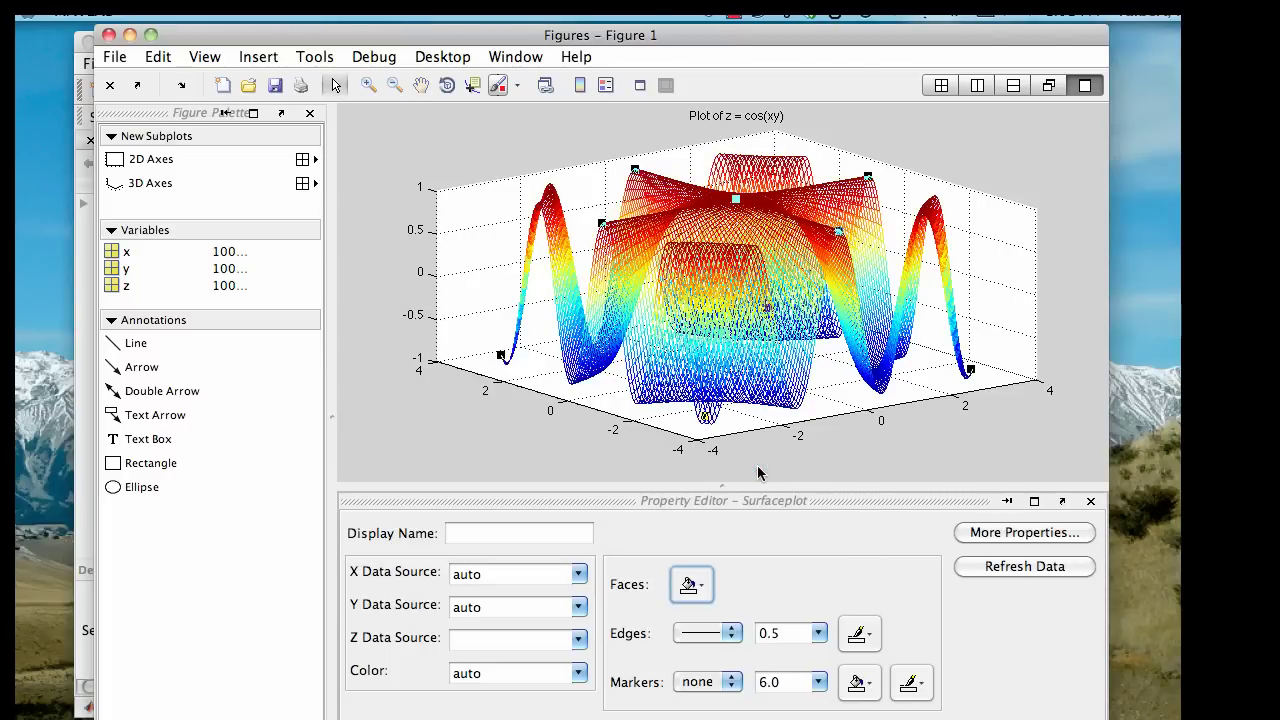
click(697, 584)
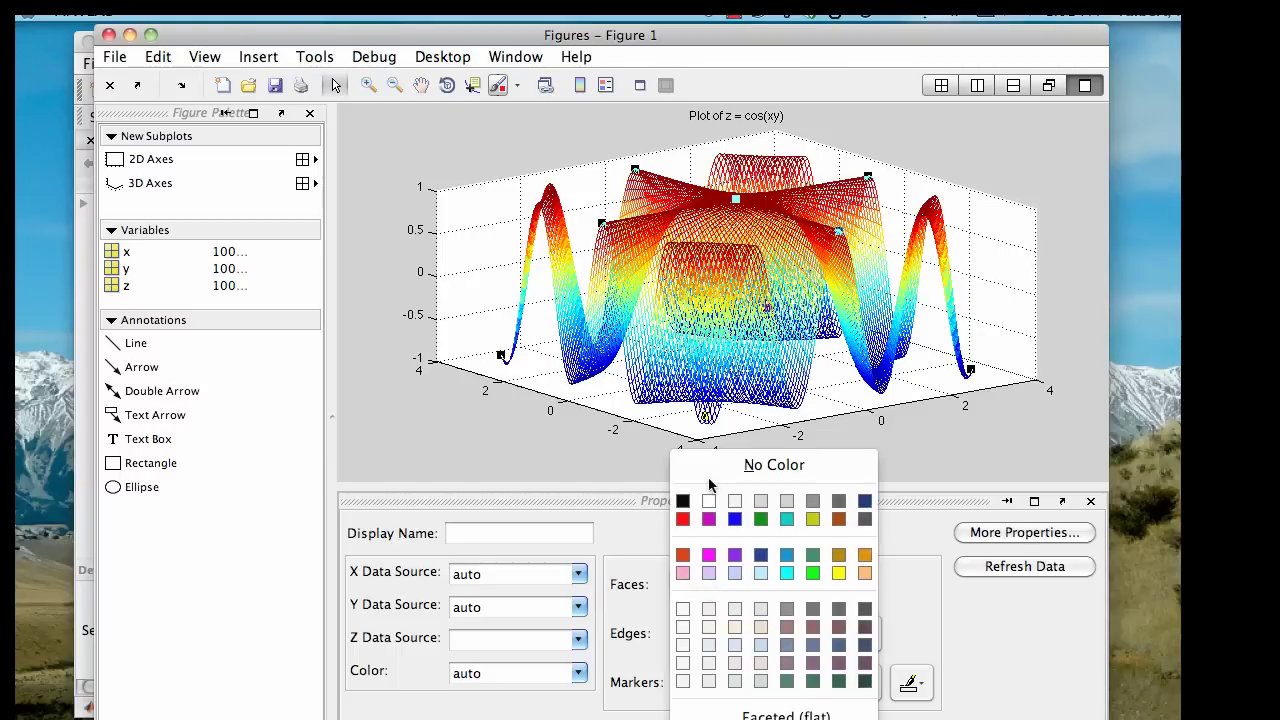
click(708, 500)
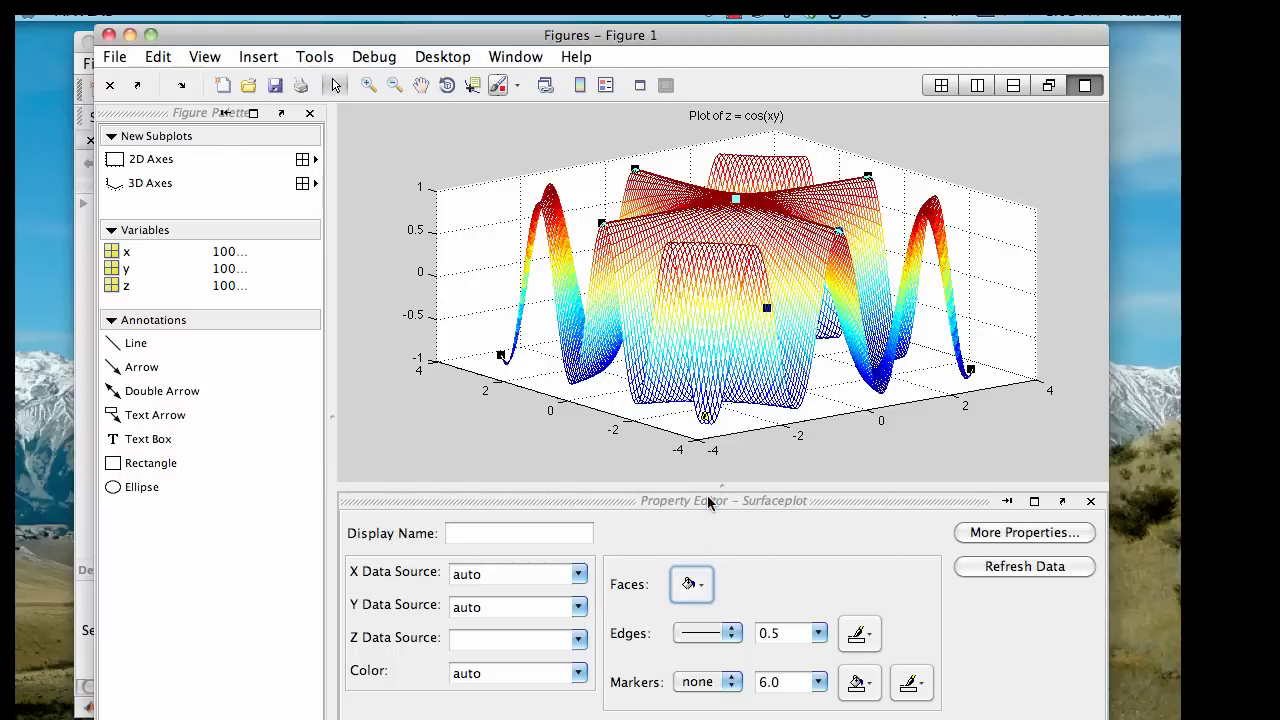
Keep the surface edges solid after trying dashed, and set edge width to 15.0.
click(726, 633)
click(720, 653)
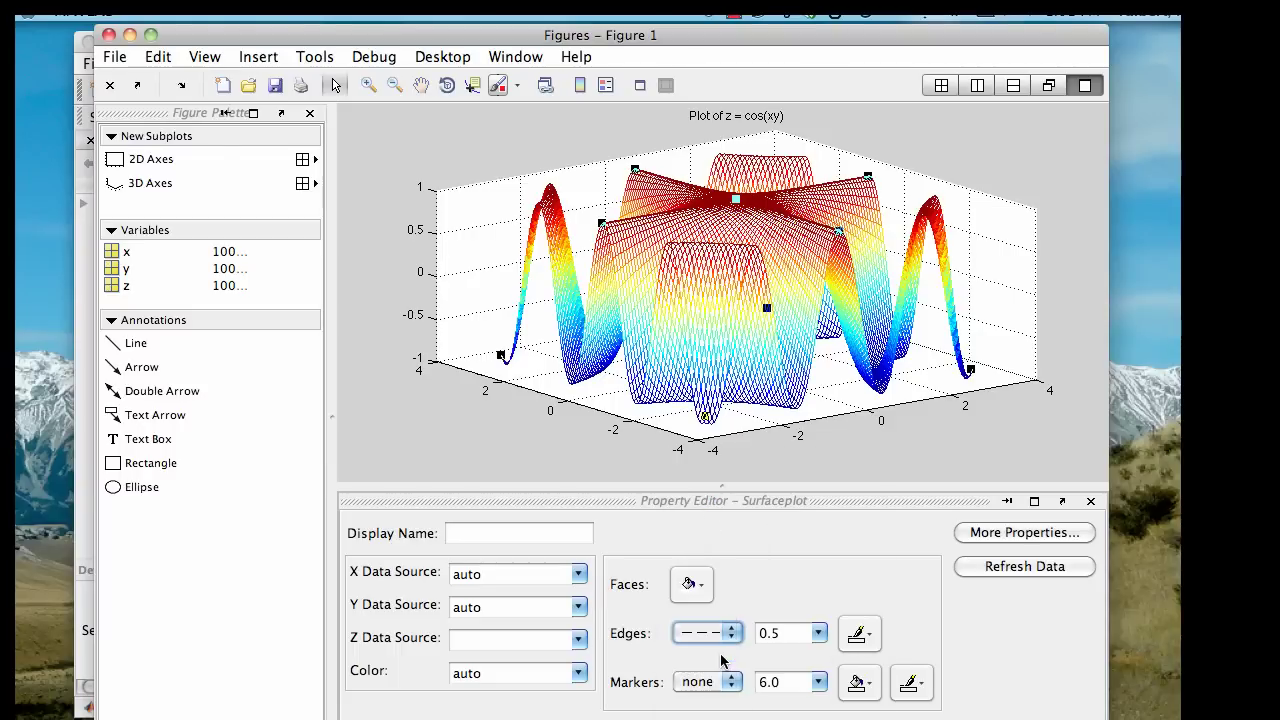
click(728, 636)
click(715, 609)
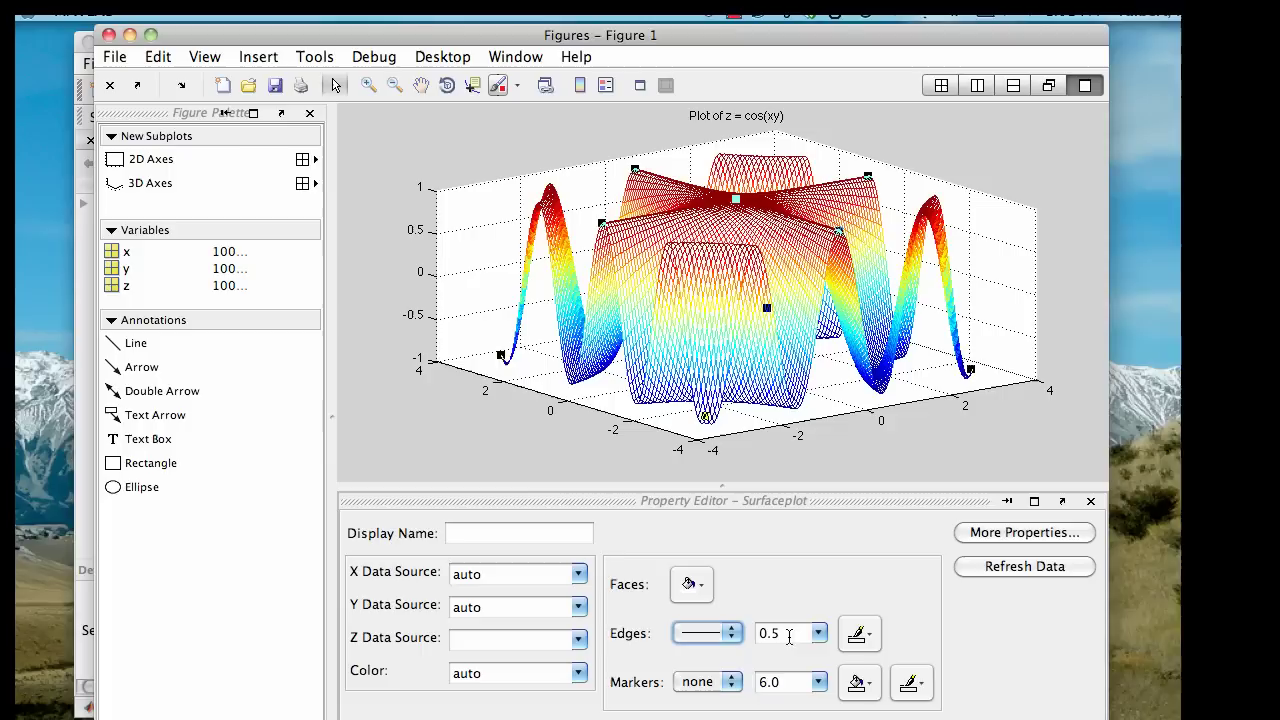
click(818, 634)
click(800, 547)
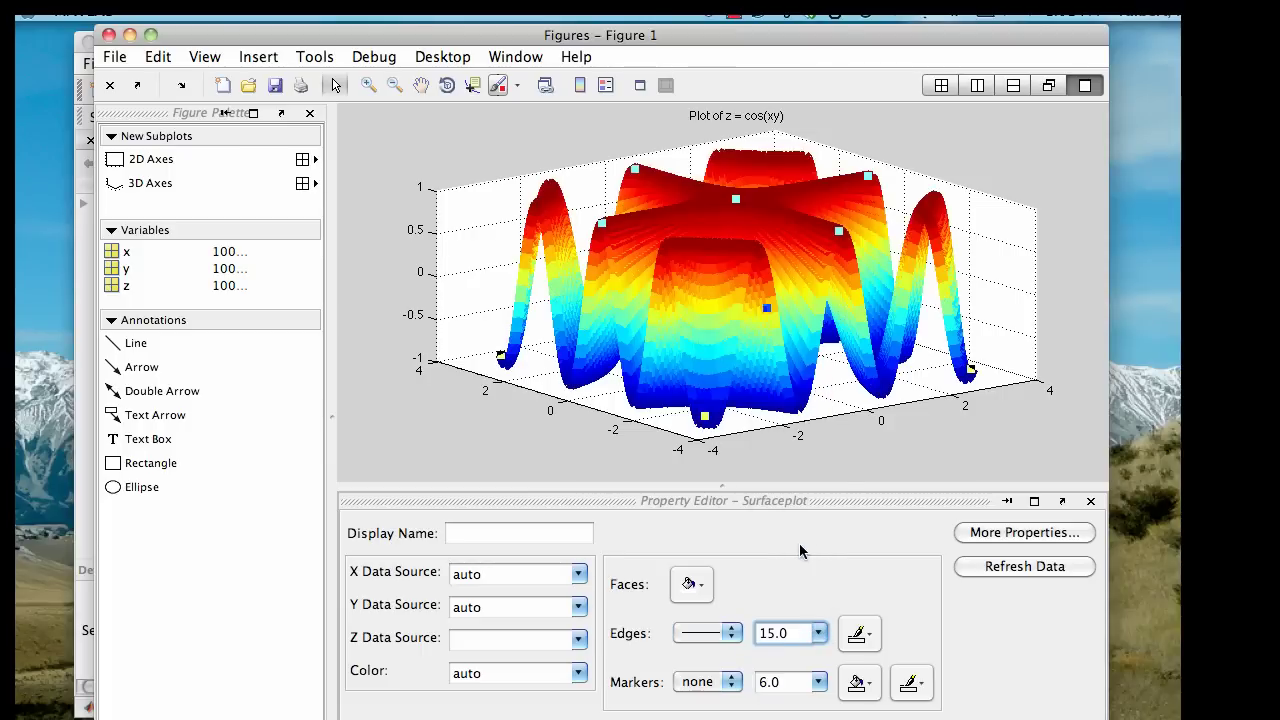
click(818, 634)
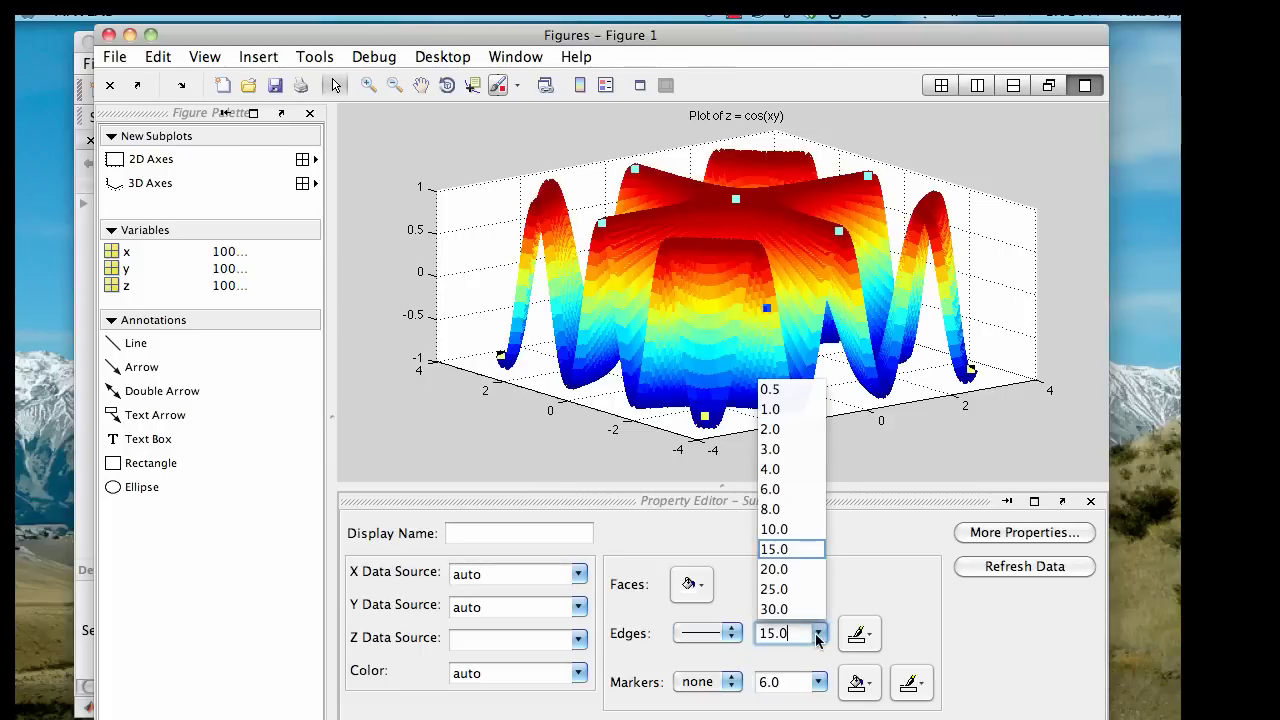
click(880, 618)
Try asterisk markers on the surface, then set markers back to none.
click(728, 688)
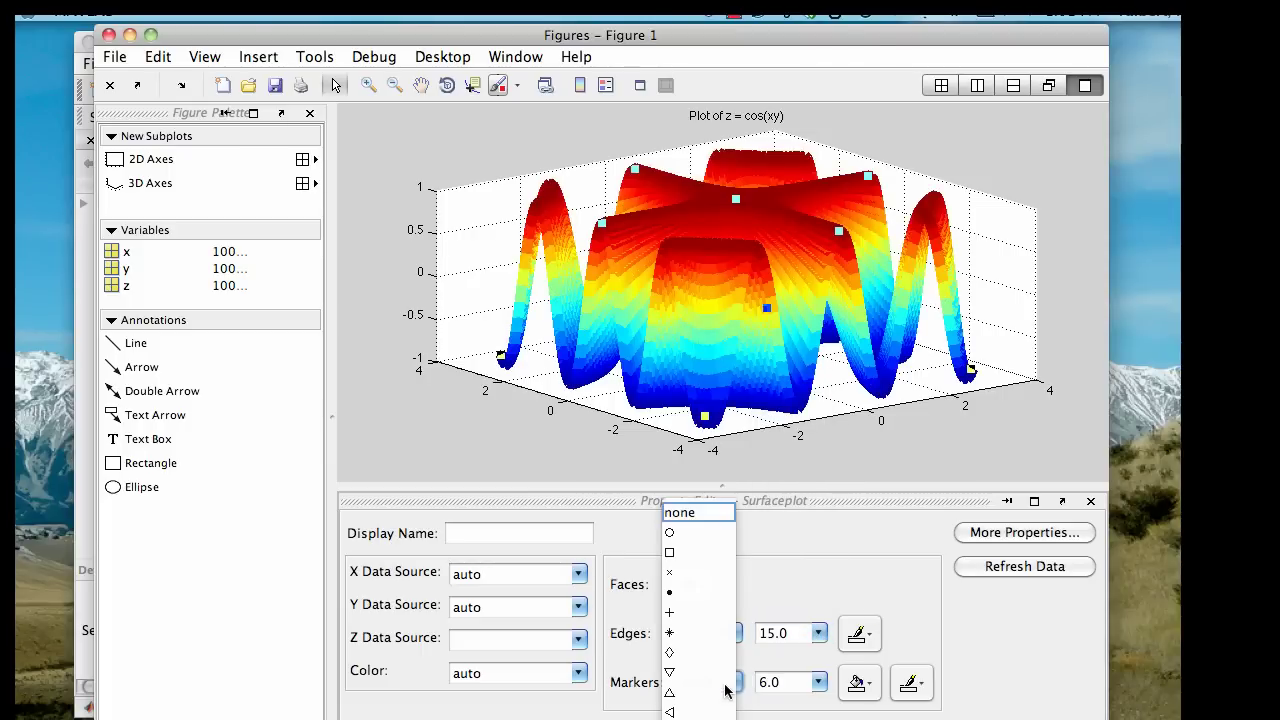
click(713, 636)
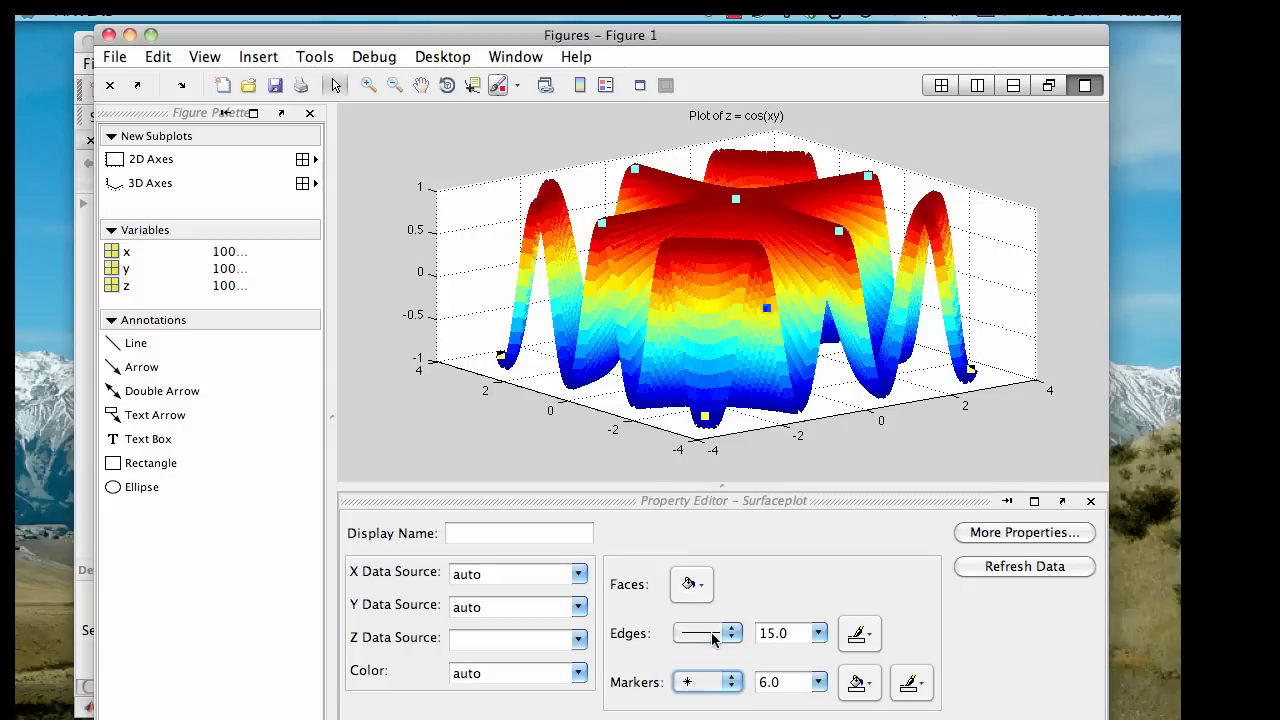
click(735, 688)
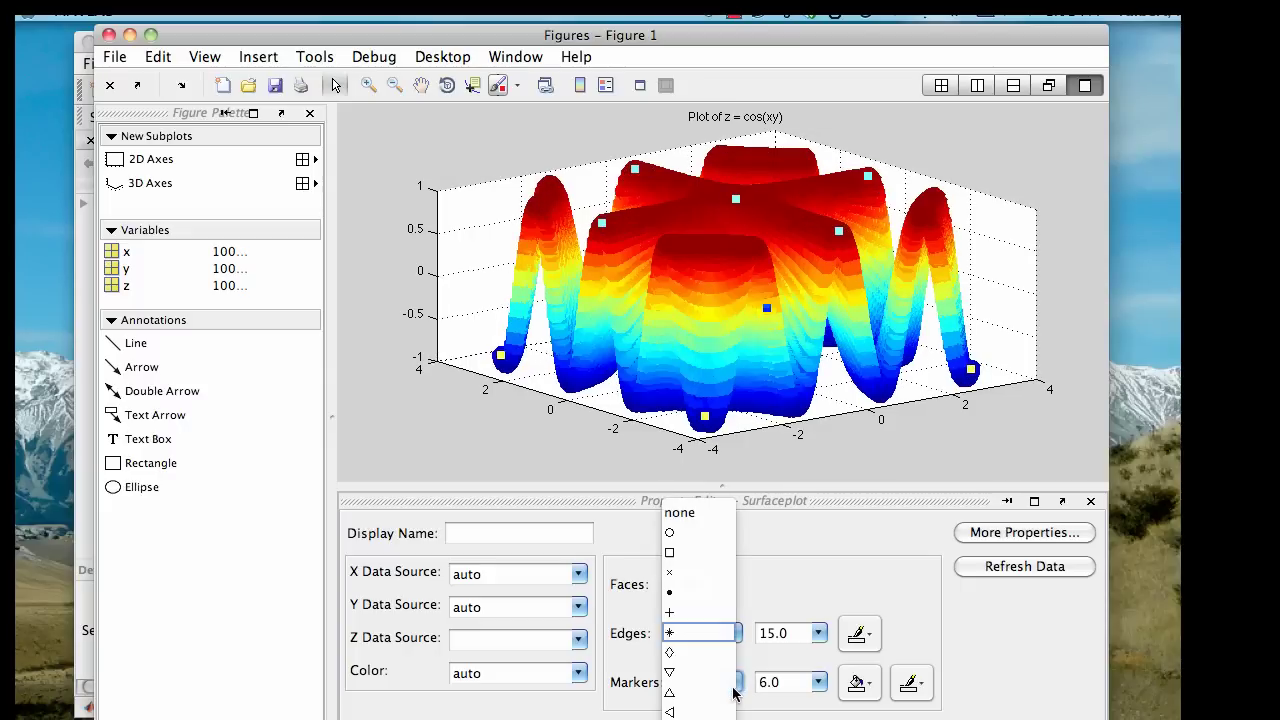
click(703, 511)
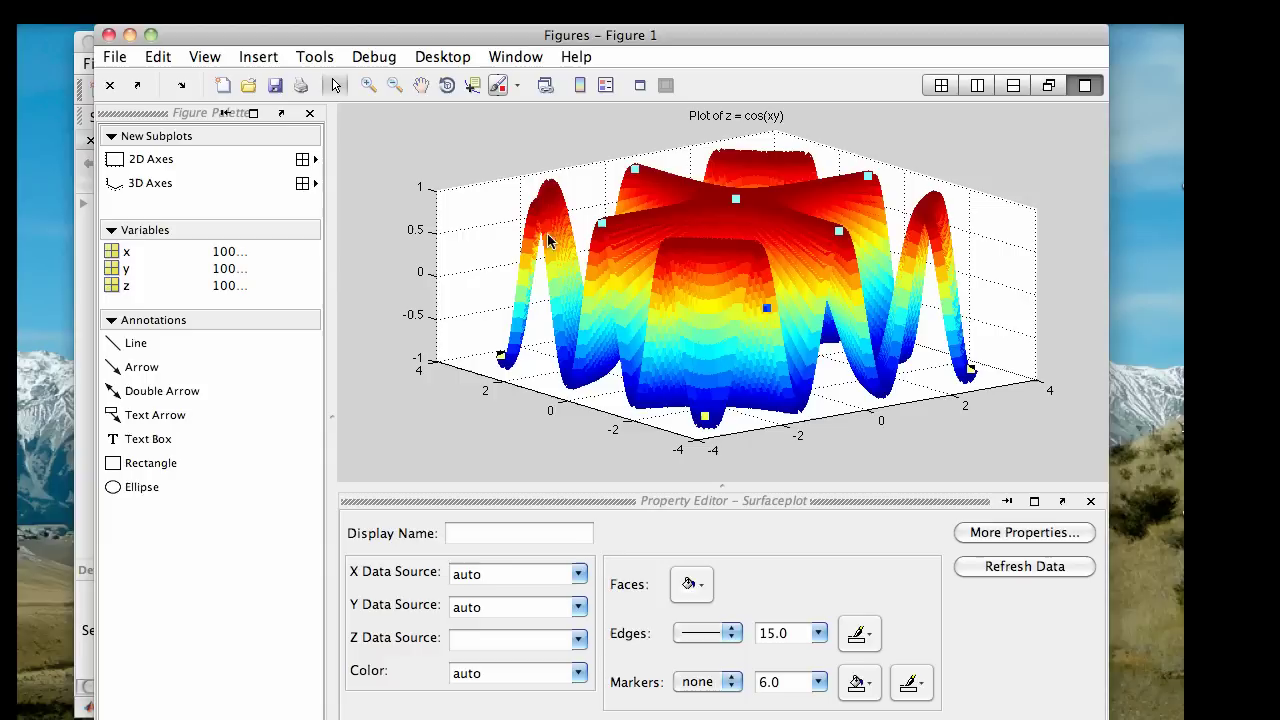
Select the figure and try the Hot, Summer and Gray colormaps, settling on Jet.
click(381, 134)
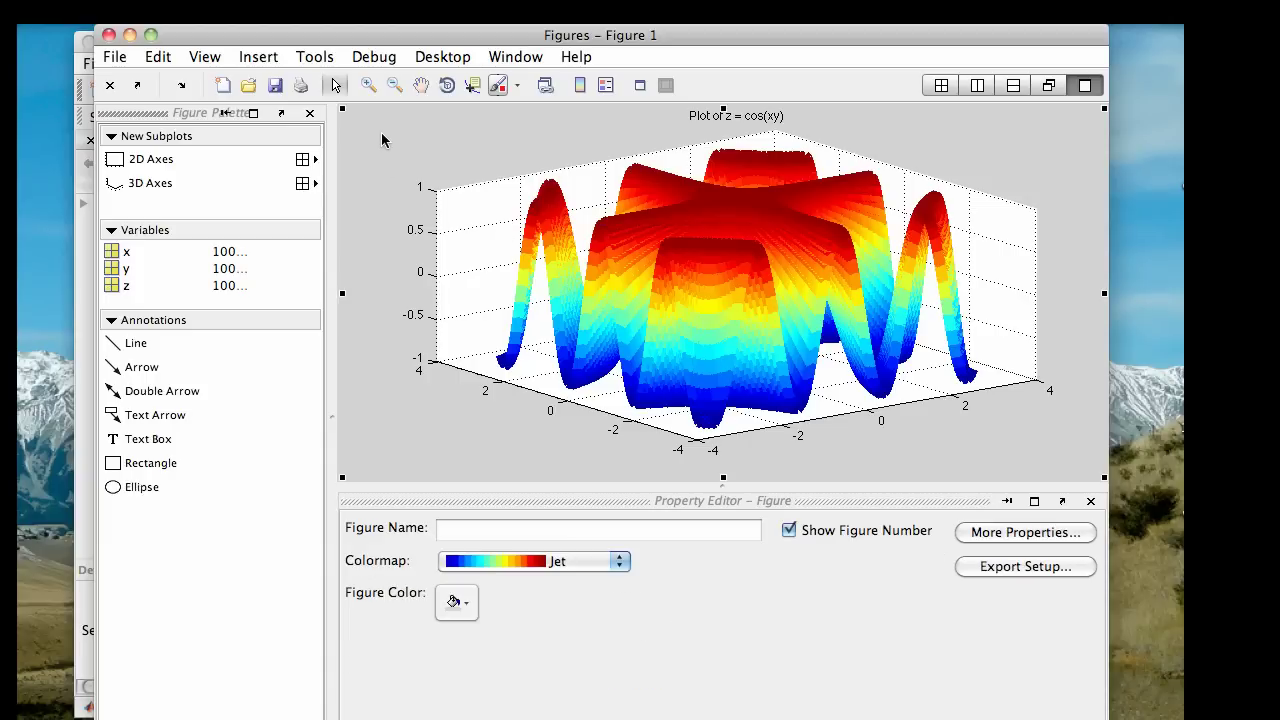
click(621, 562)
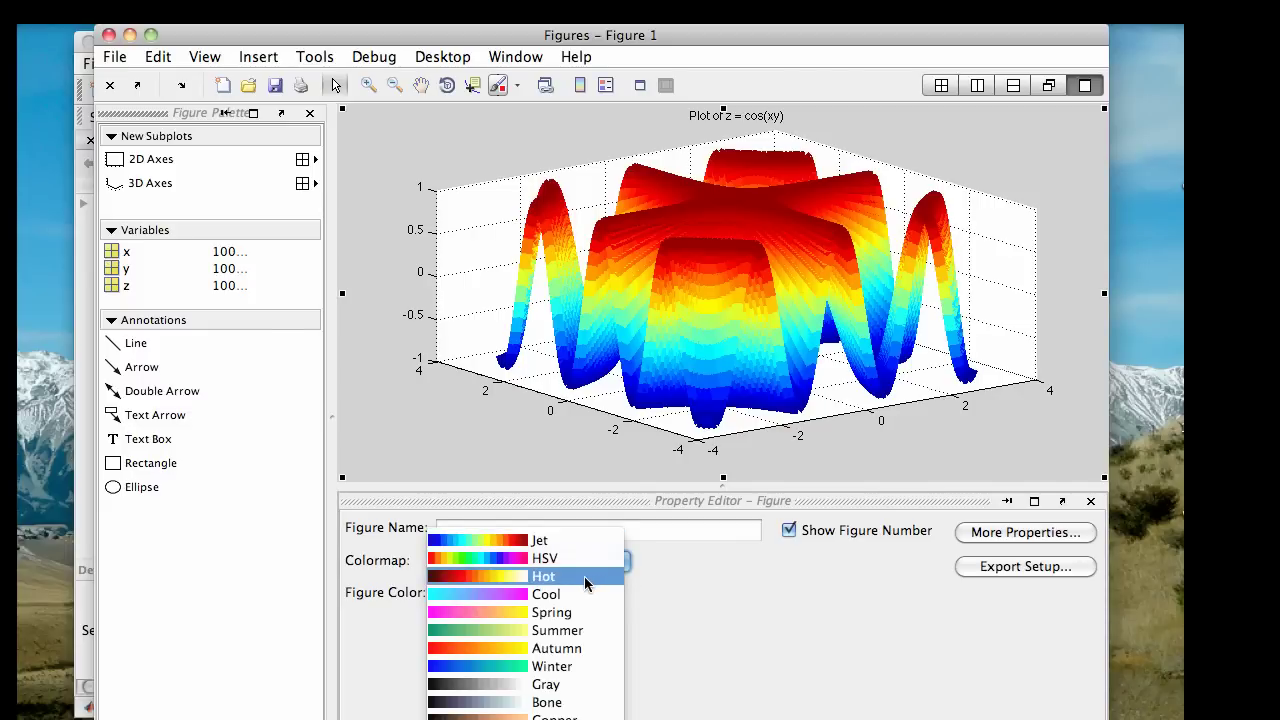
click(586, 579)
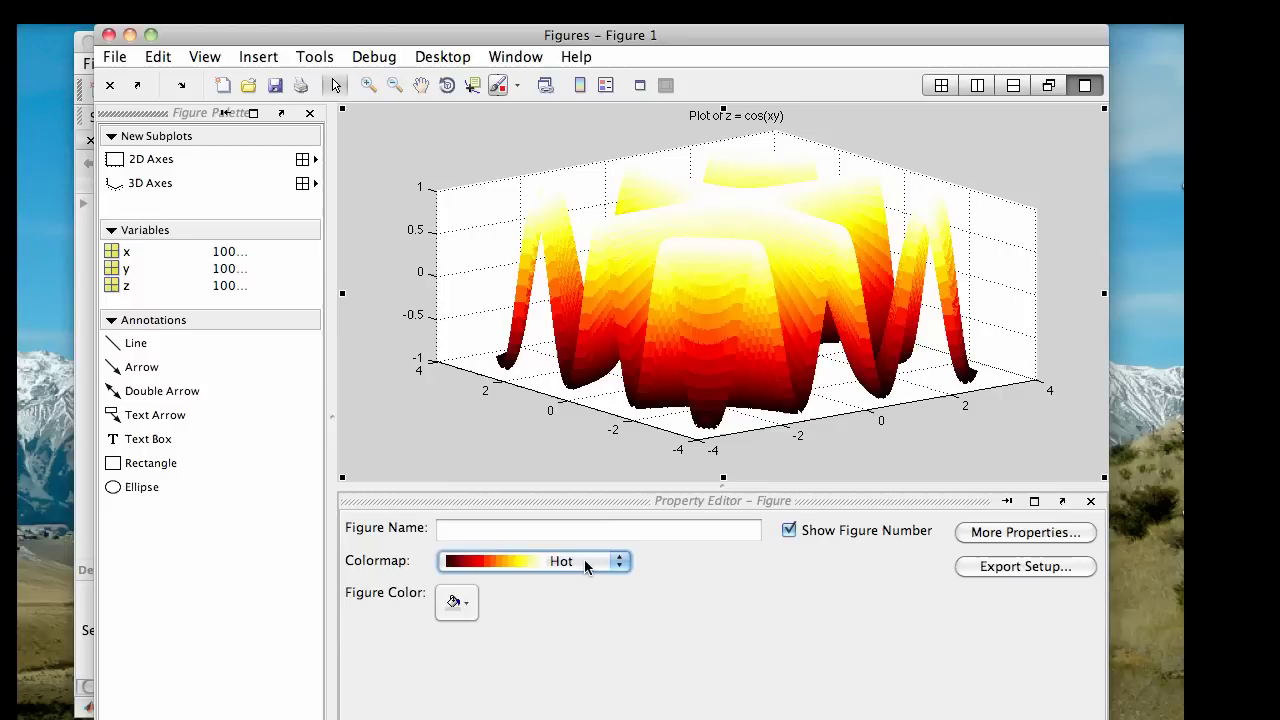
click(584, 561)
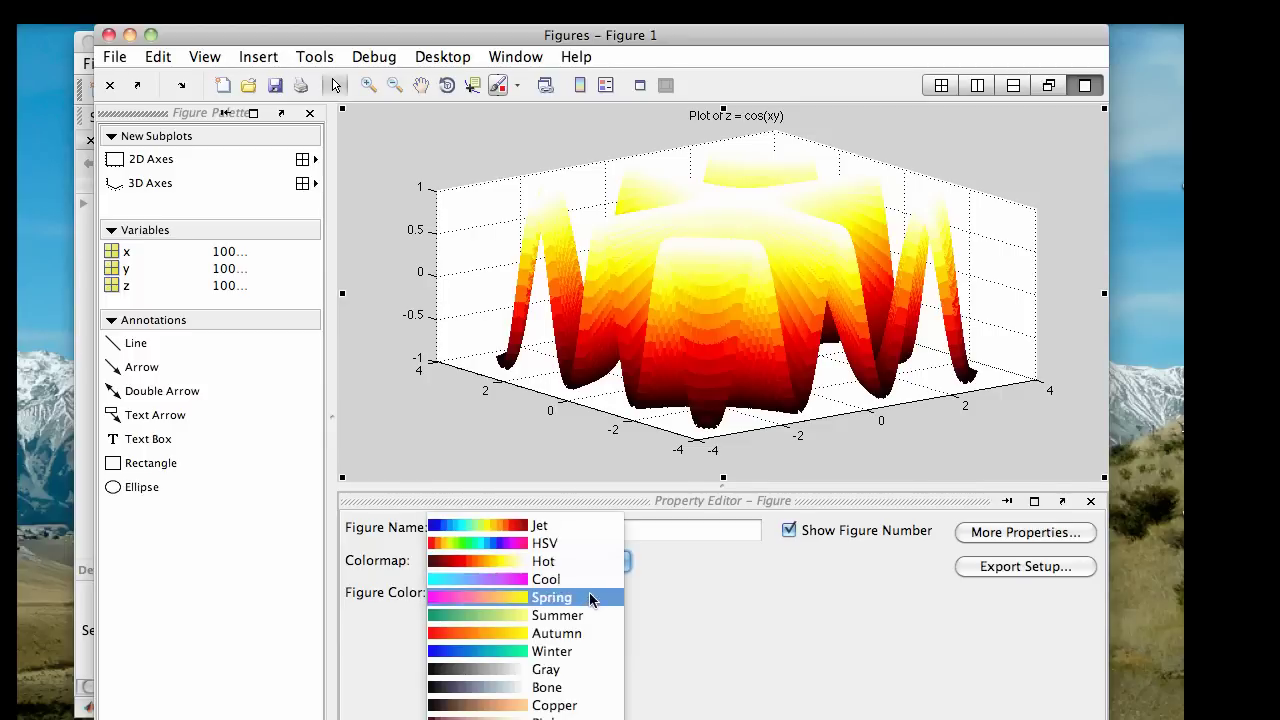
click(596, 615)
click(576, 562)
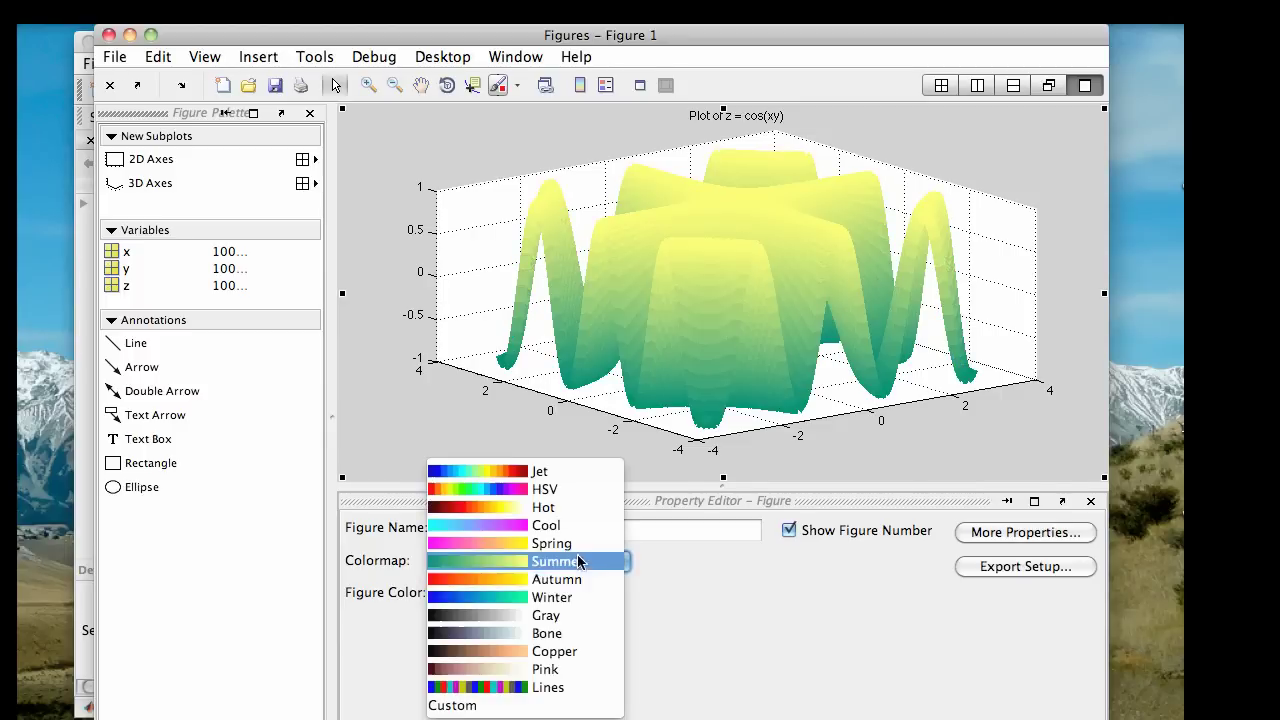
click(596, 612)
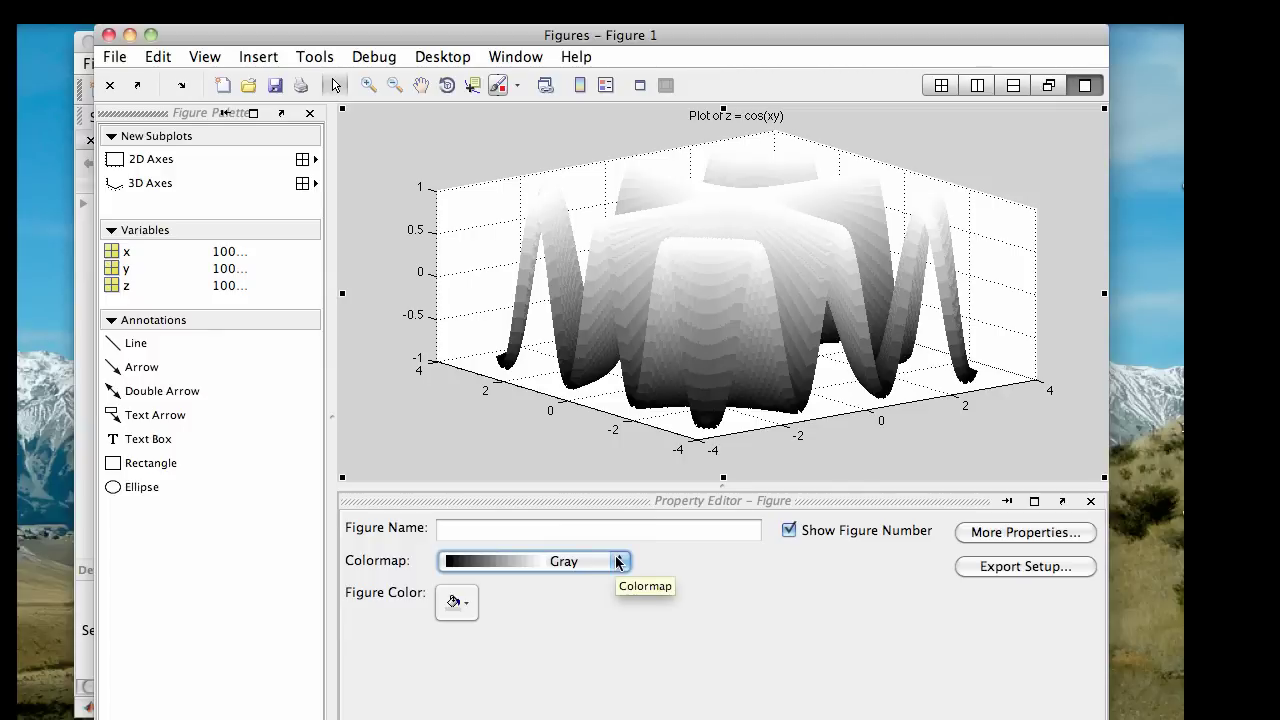
click(618, 561)
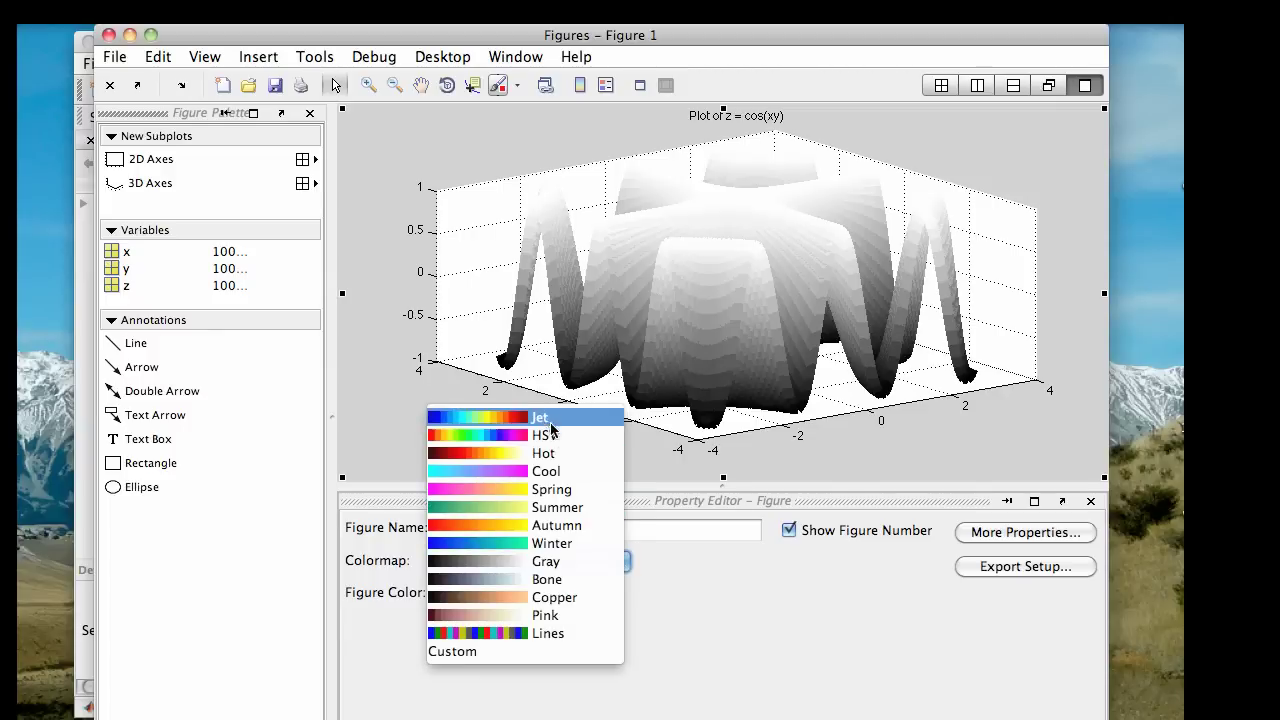
click(551, 423)
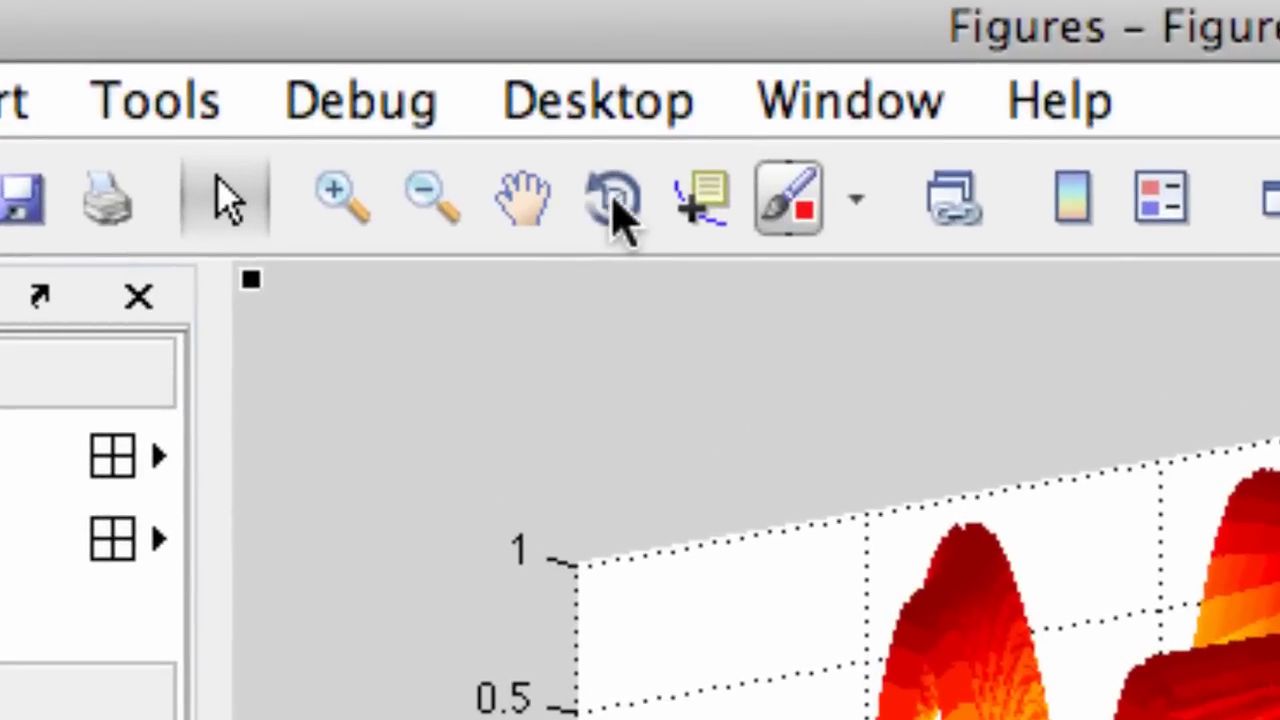
Rotate the surface in 3D to azimuth -72, elevation 74.
click(619, 211)
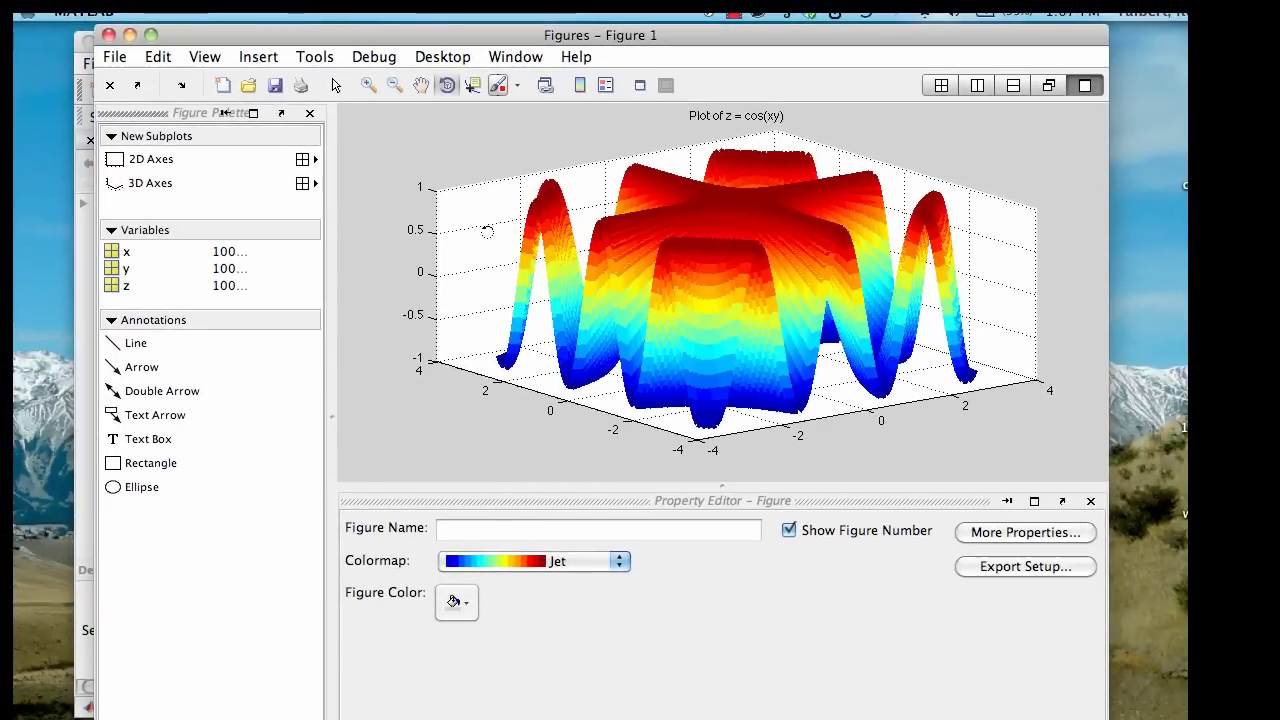
drag(487, 231, 558, 235)
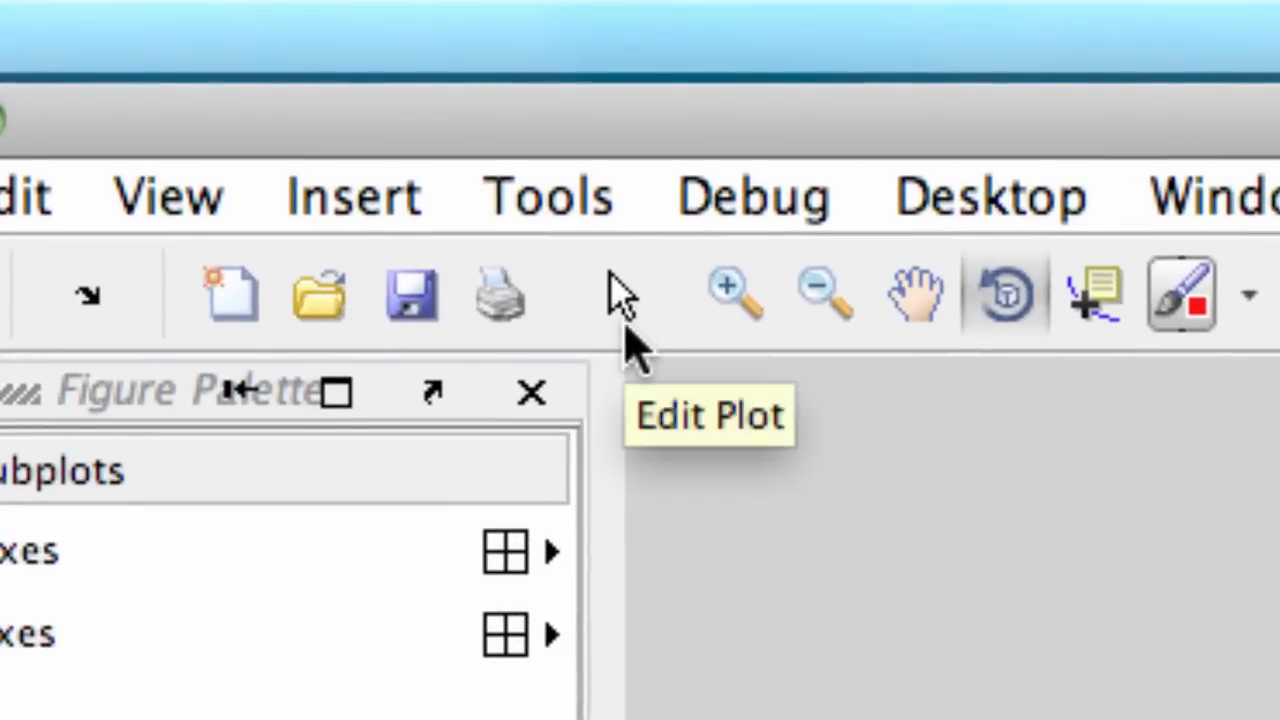
Hide the plot tools, then browse the Save As file formats and cancel without saving.
click(625, 298)
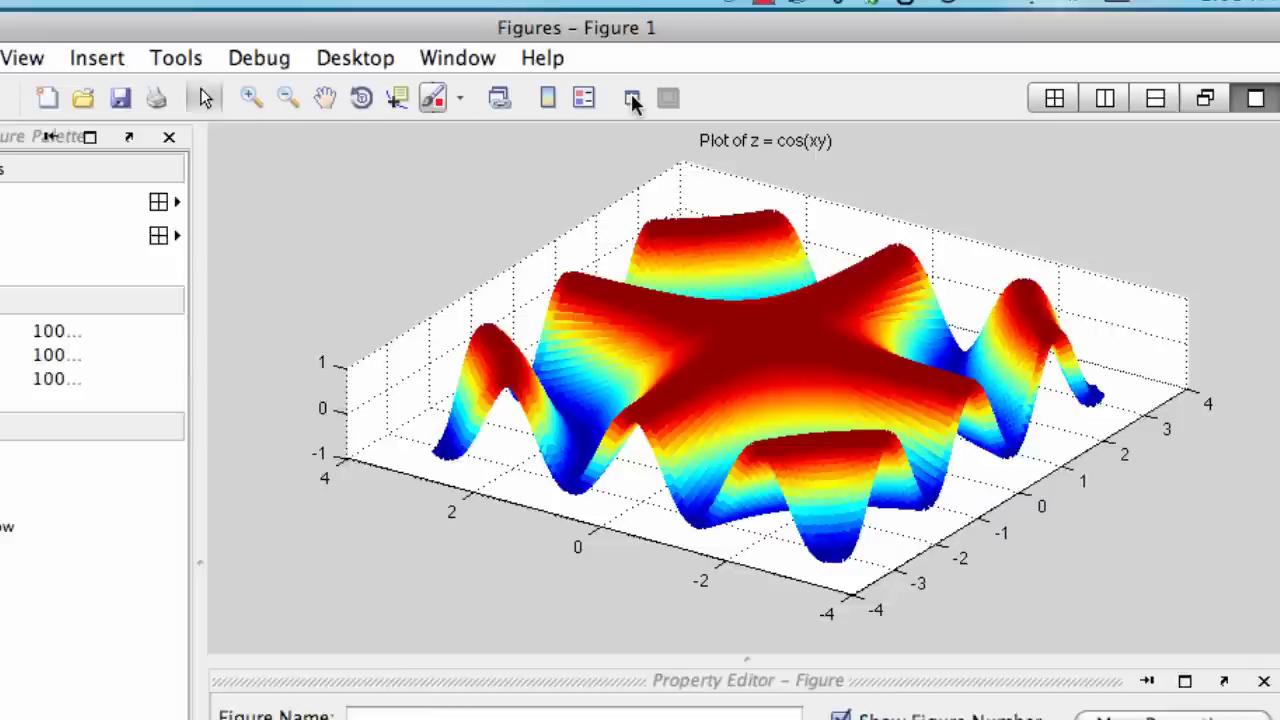
click(598, 155)
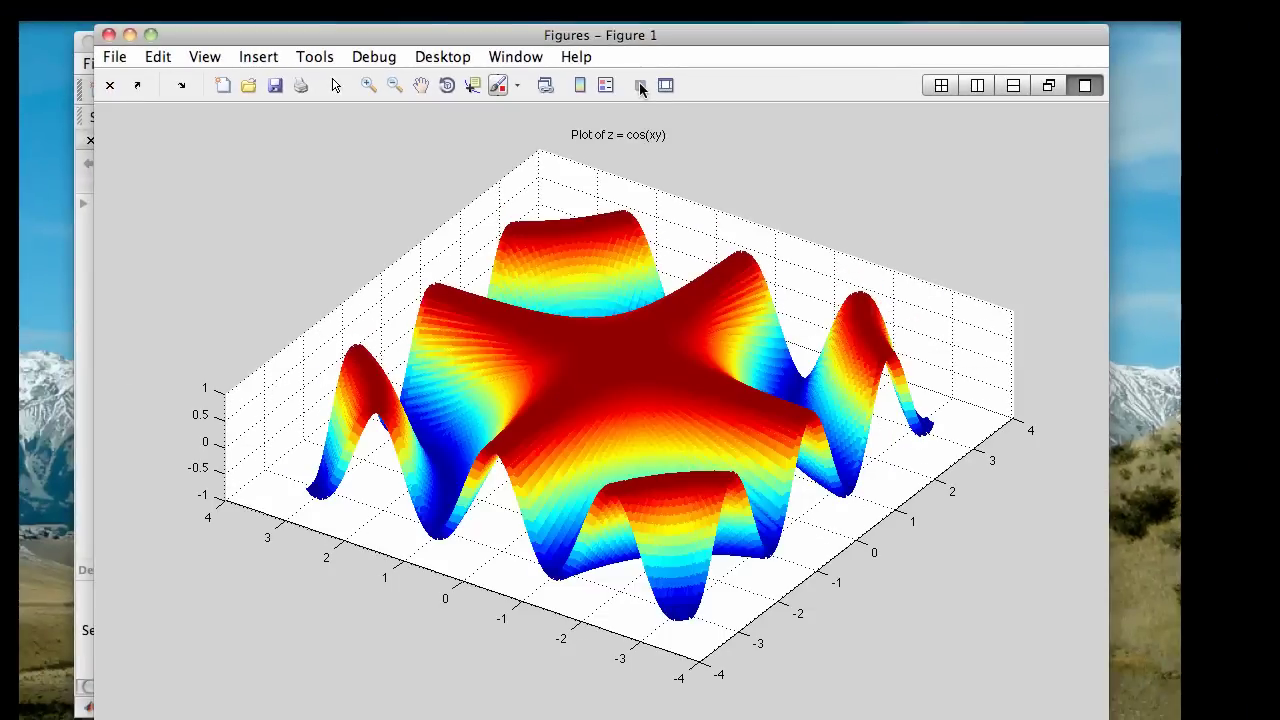
click(114, 60)
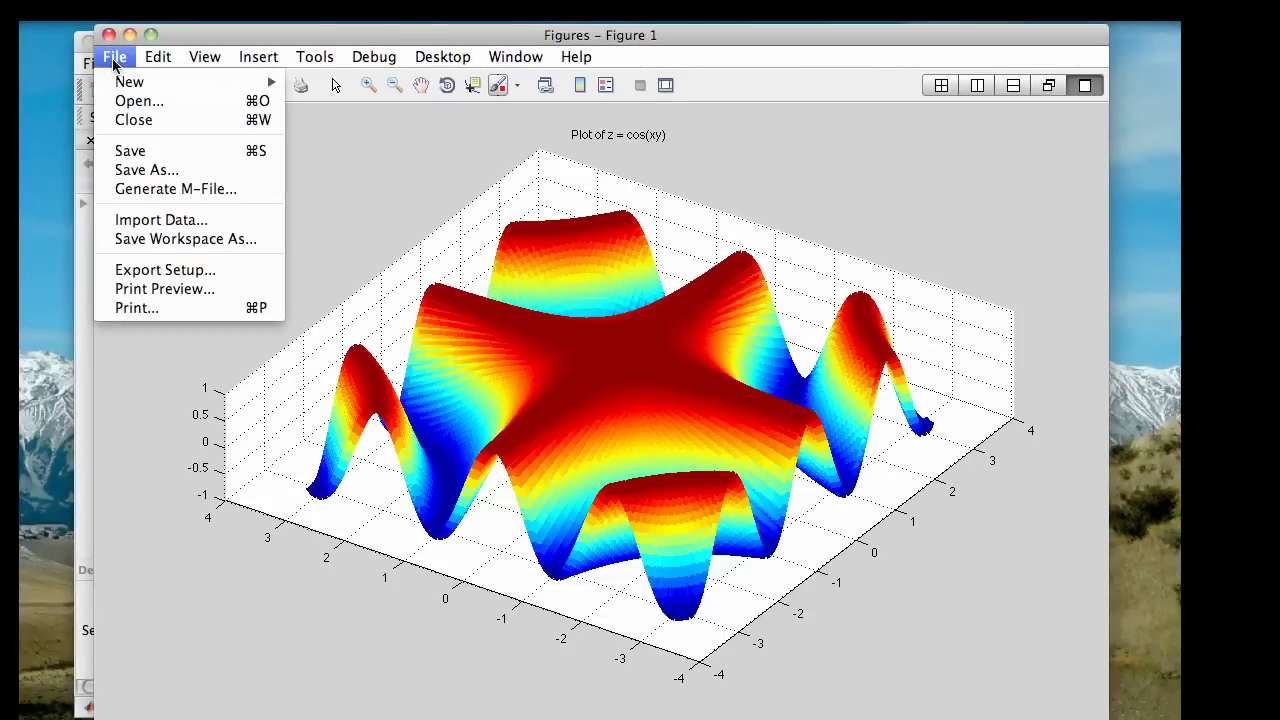
click(166, 172)
click(733, 523)
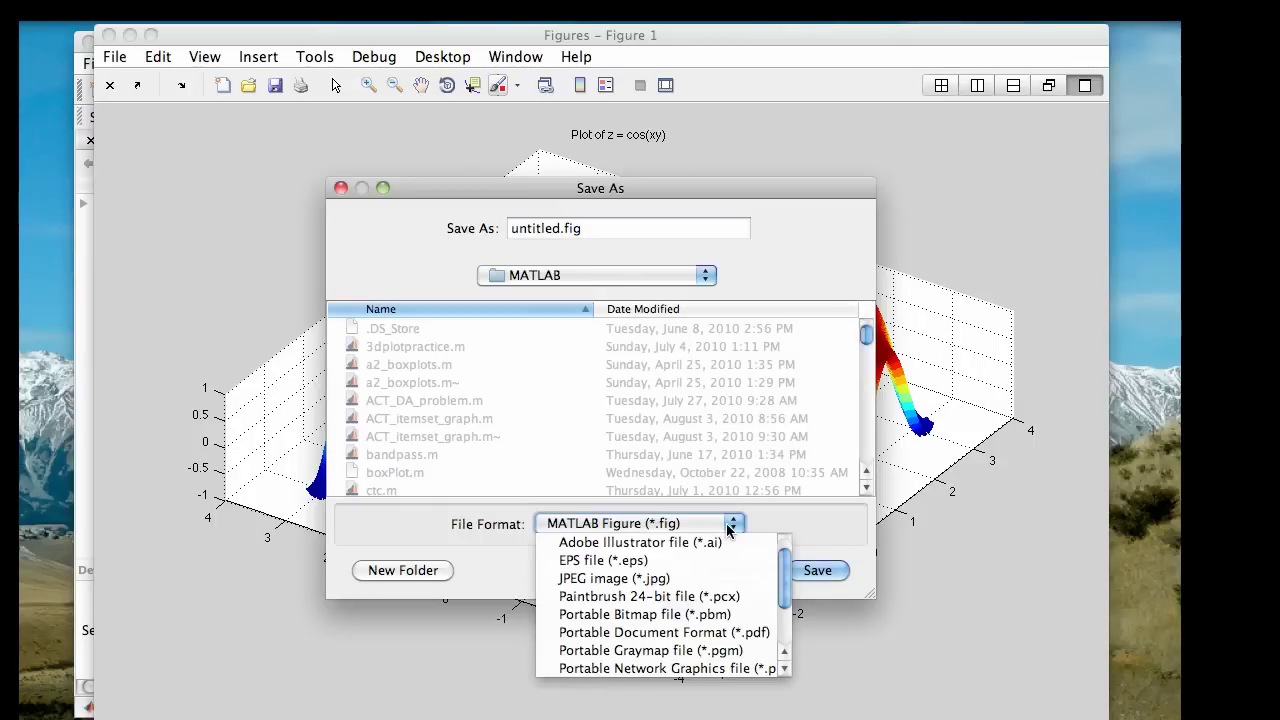
scroll(746, 610, down, 3)
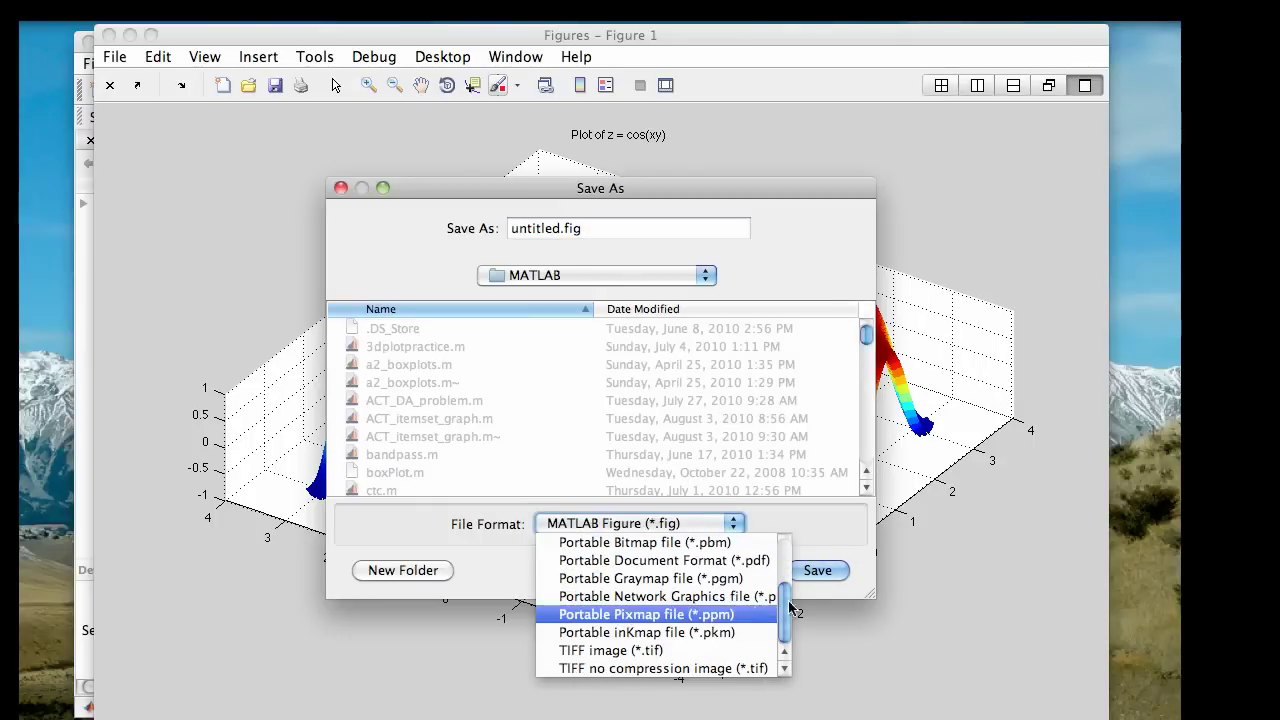
click(748, 613)
click(745, 571)
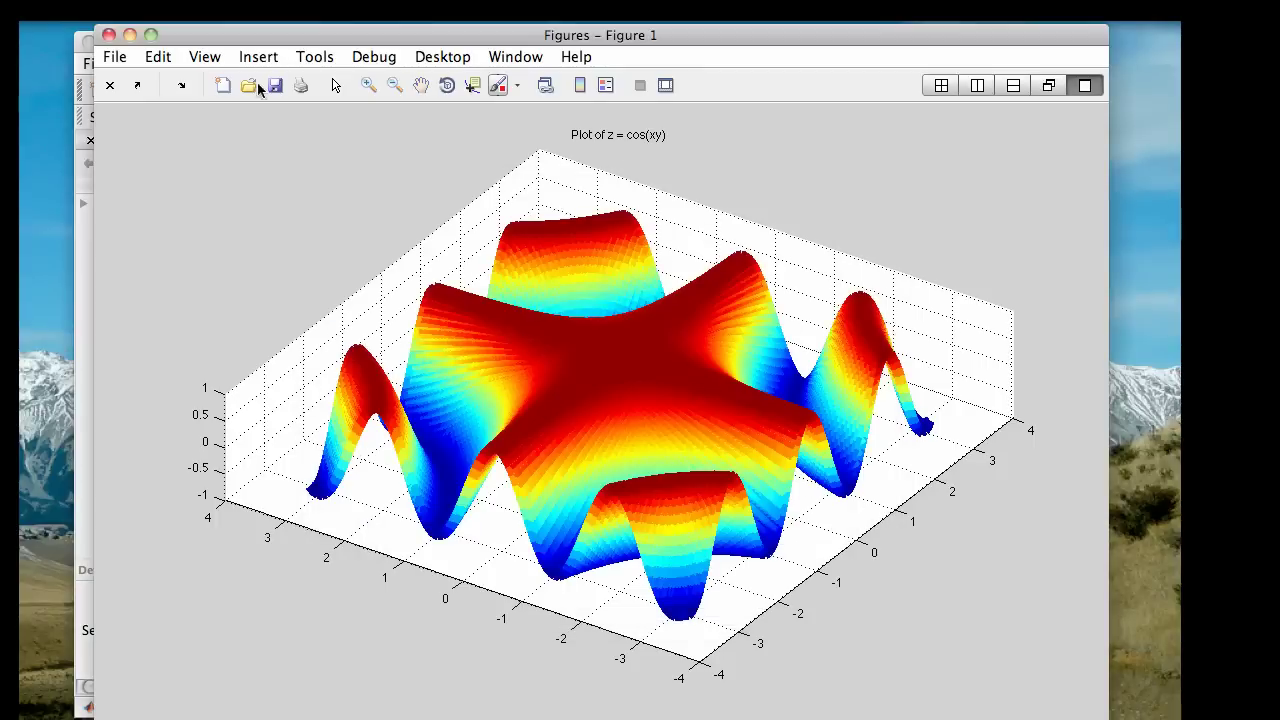
click(112, 57)
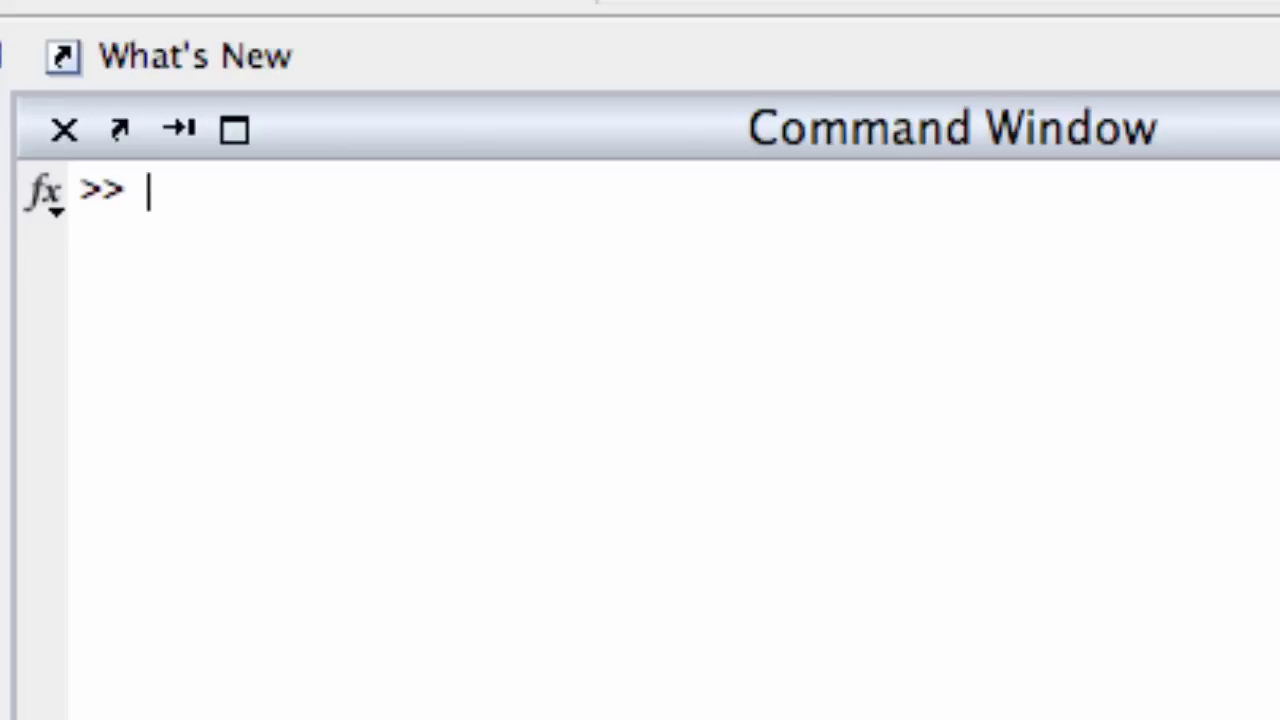
Define x and y as linspace(-3,3) and build the grid with meshgrid.
text(x = lin)
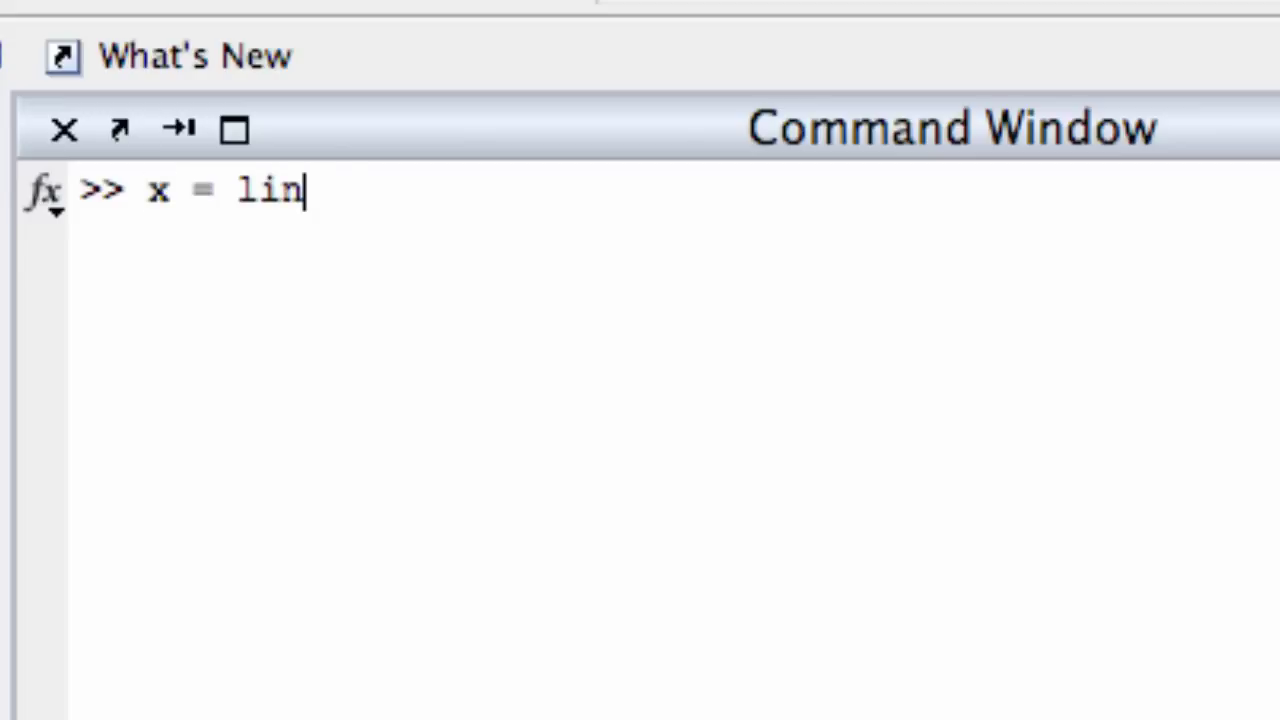
text(space(-3)
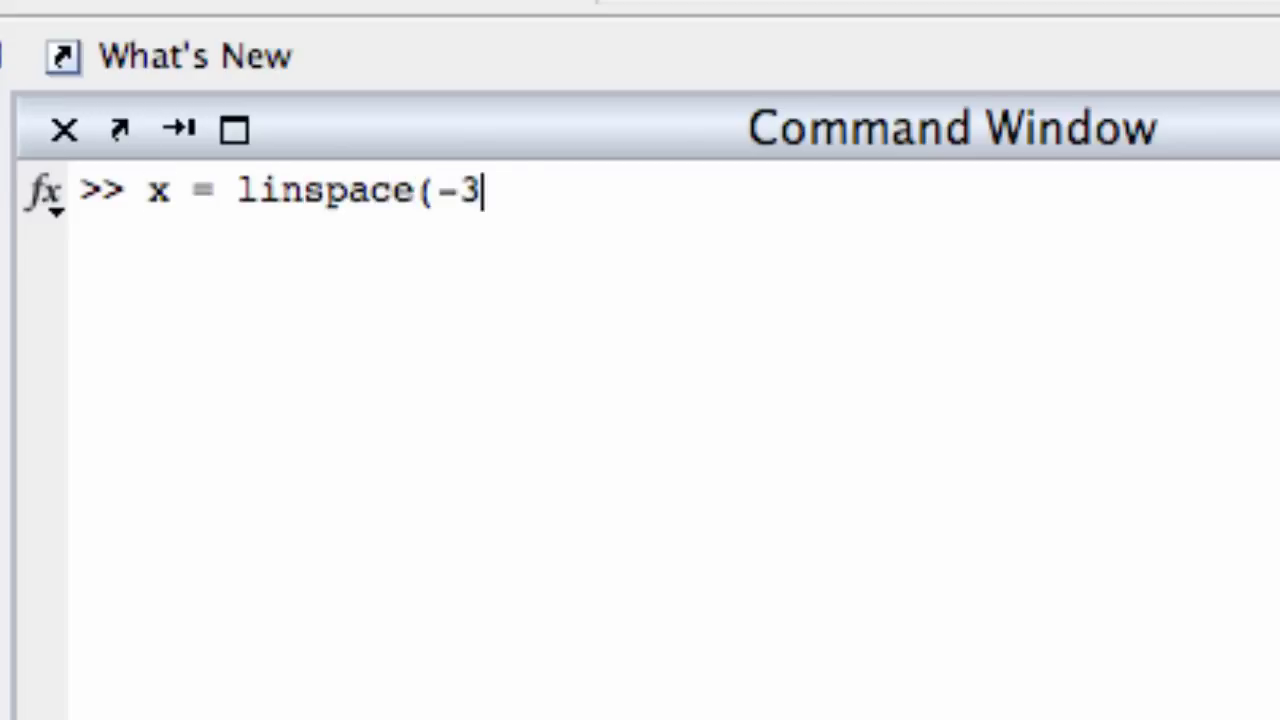
text(,3); )
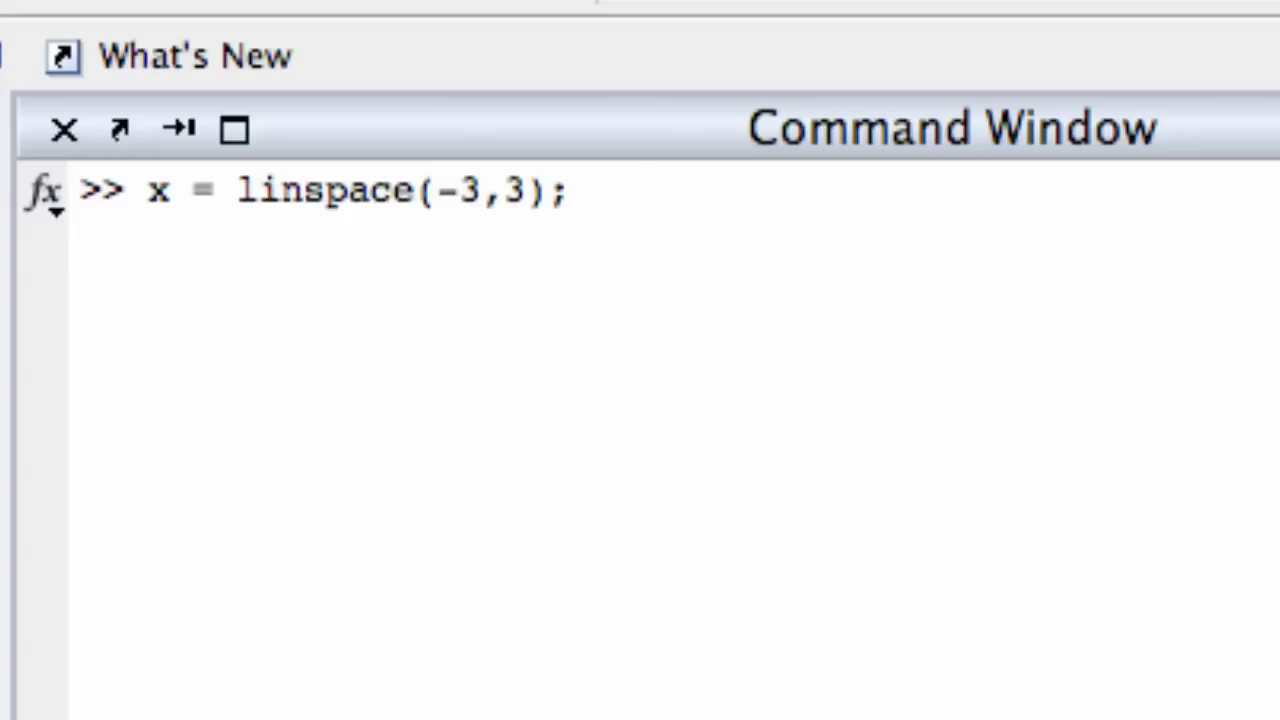
text(y = lin)
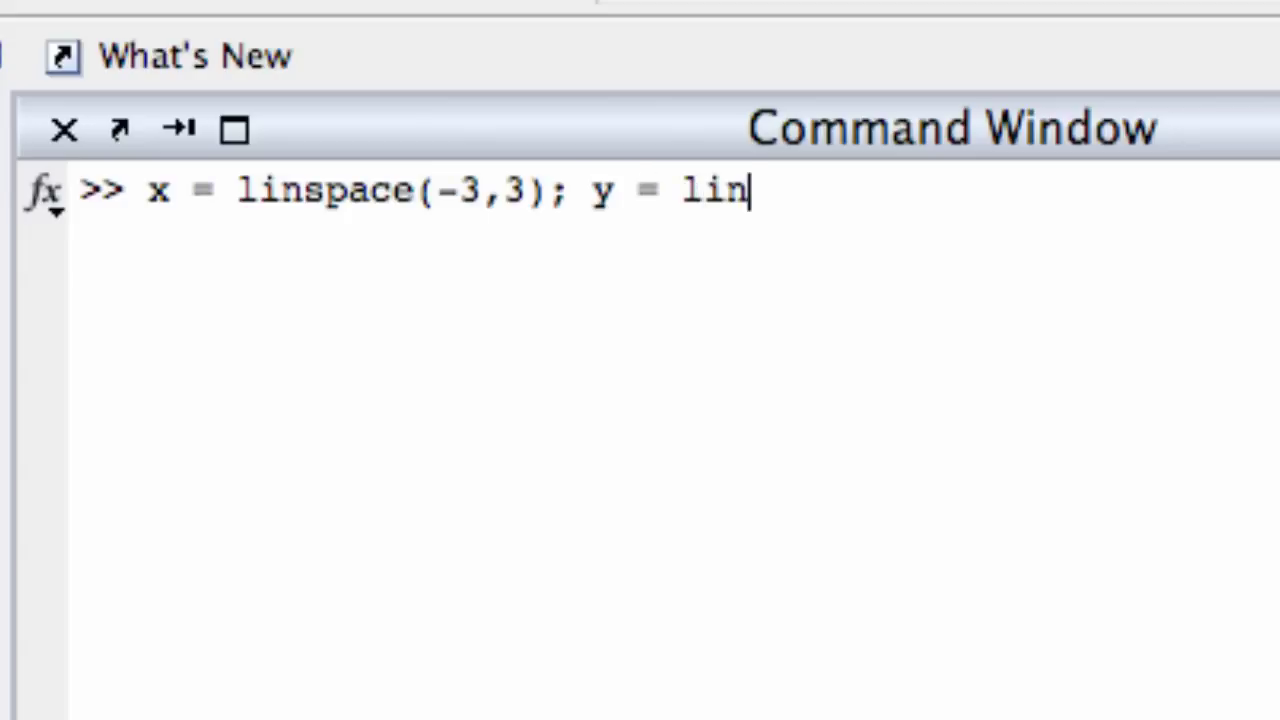
text(space(0)
key(BackSpace)
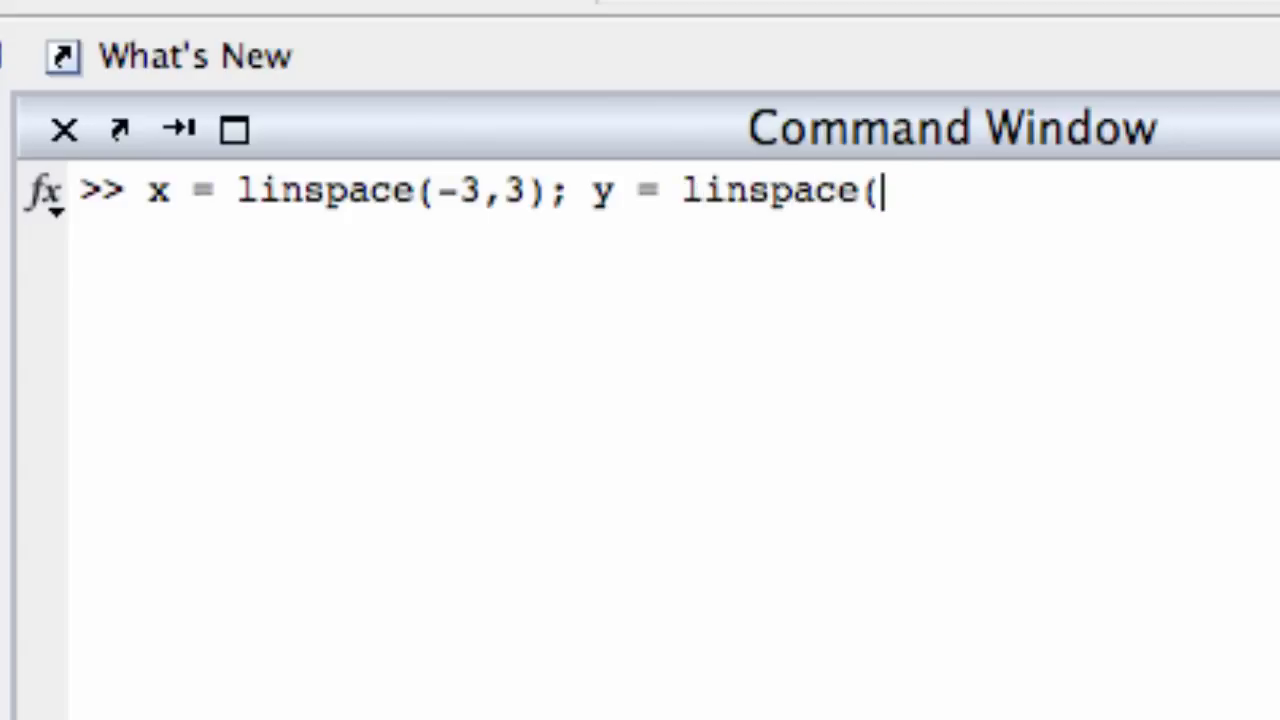
text(-3,3);)
key(Return)
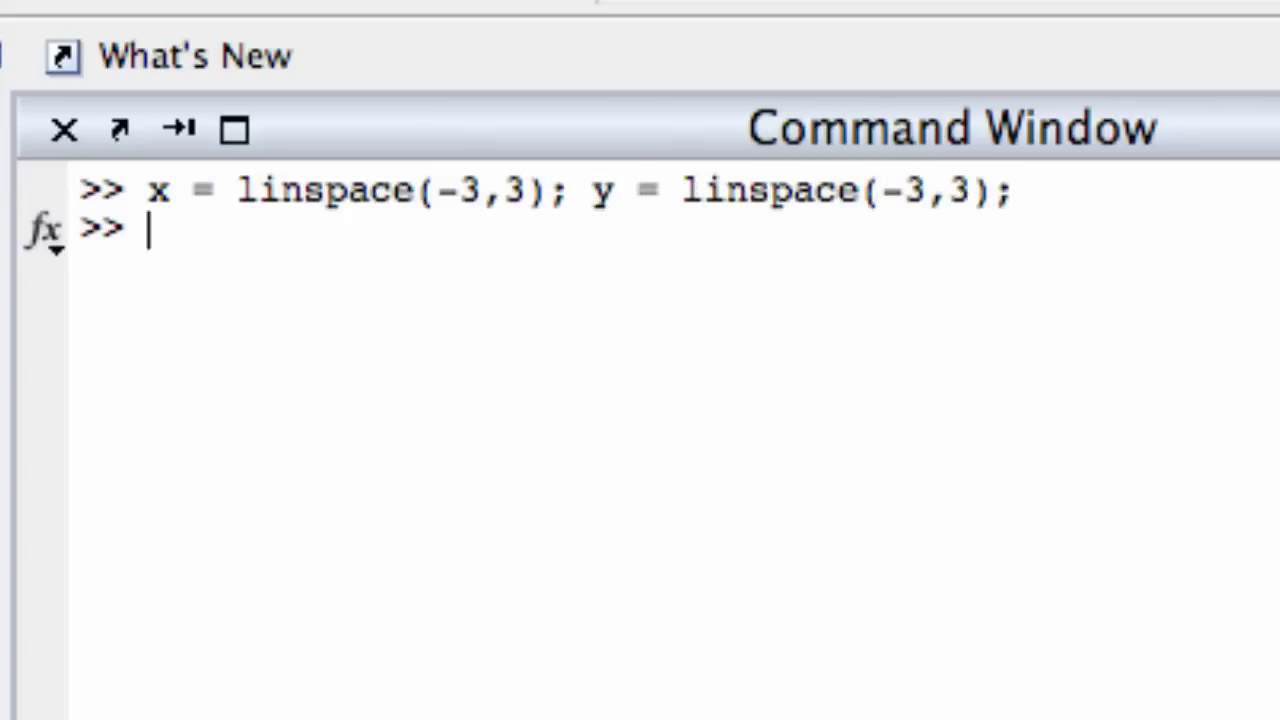
text([x,y] )
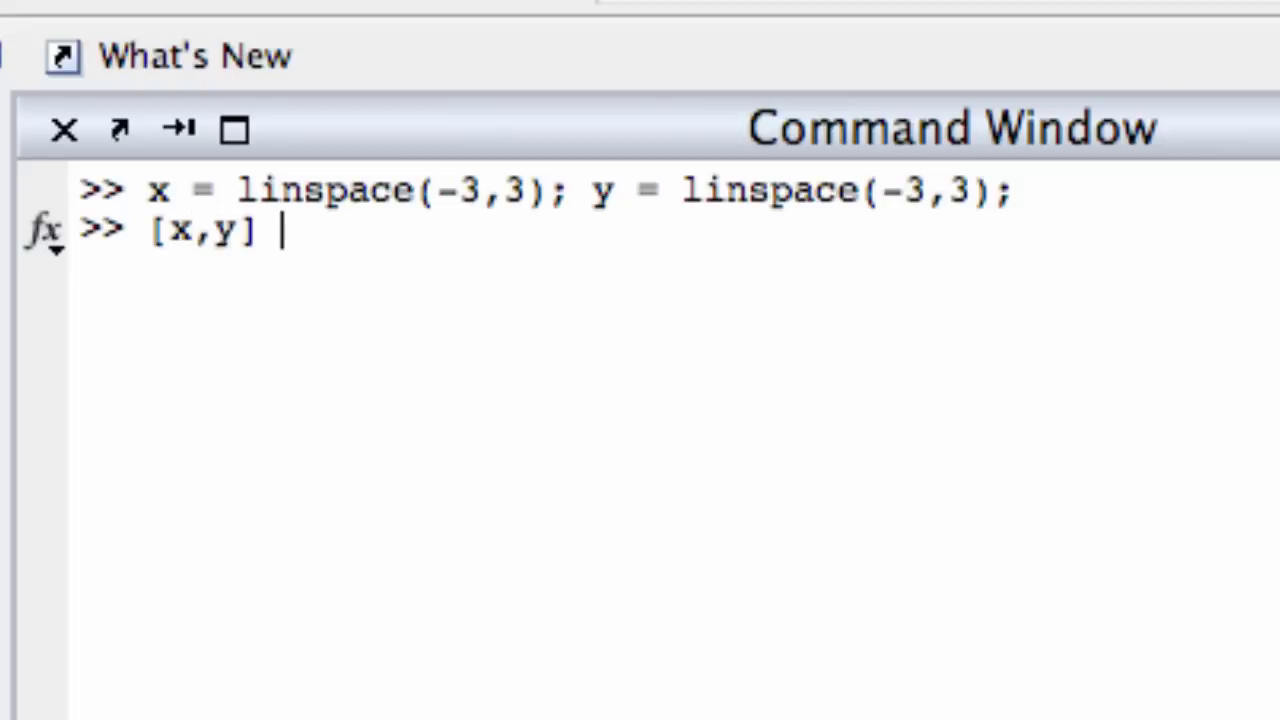
text(= meshgrid)
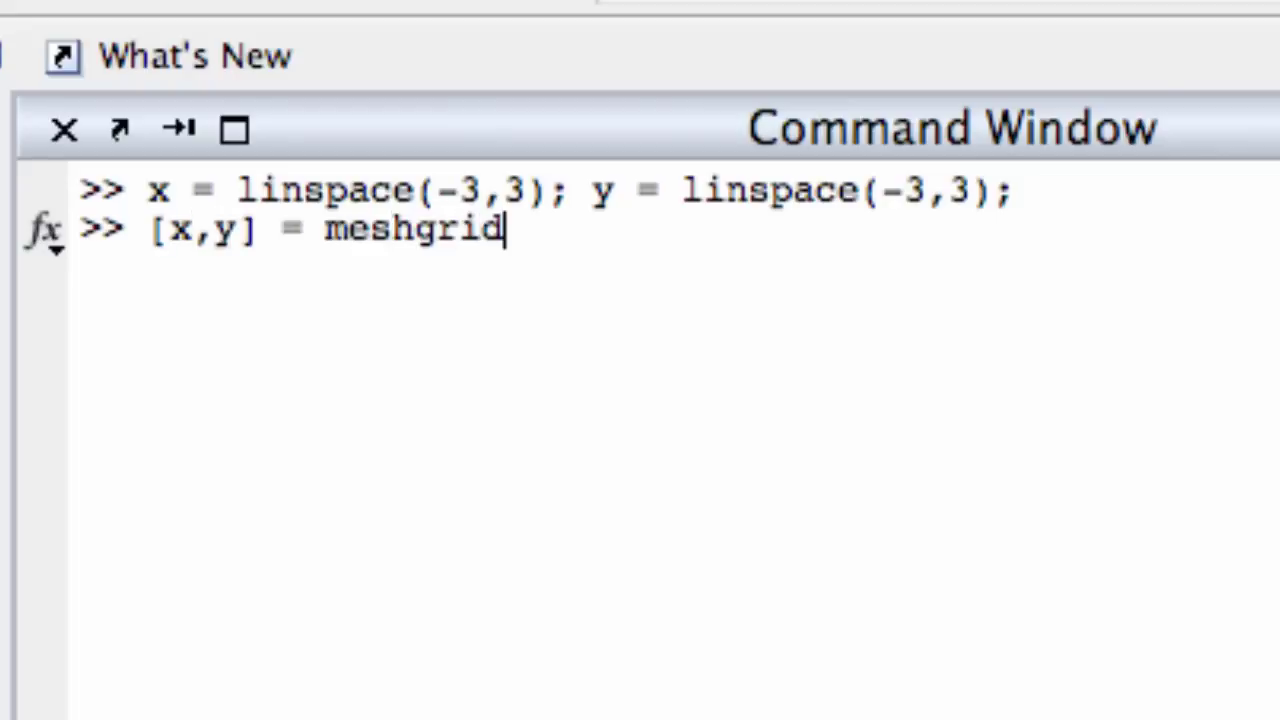
text((x,y);)
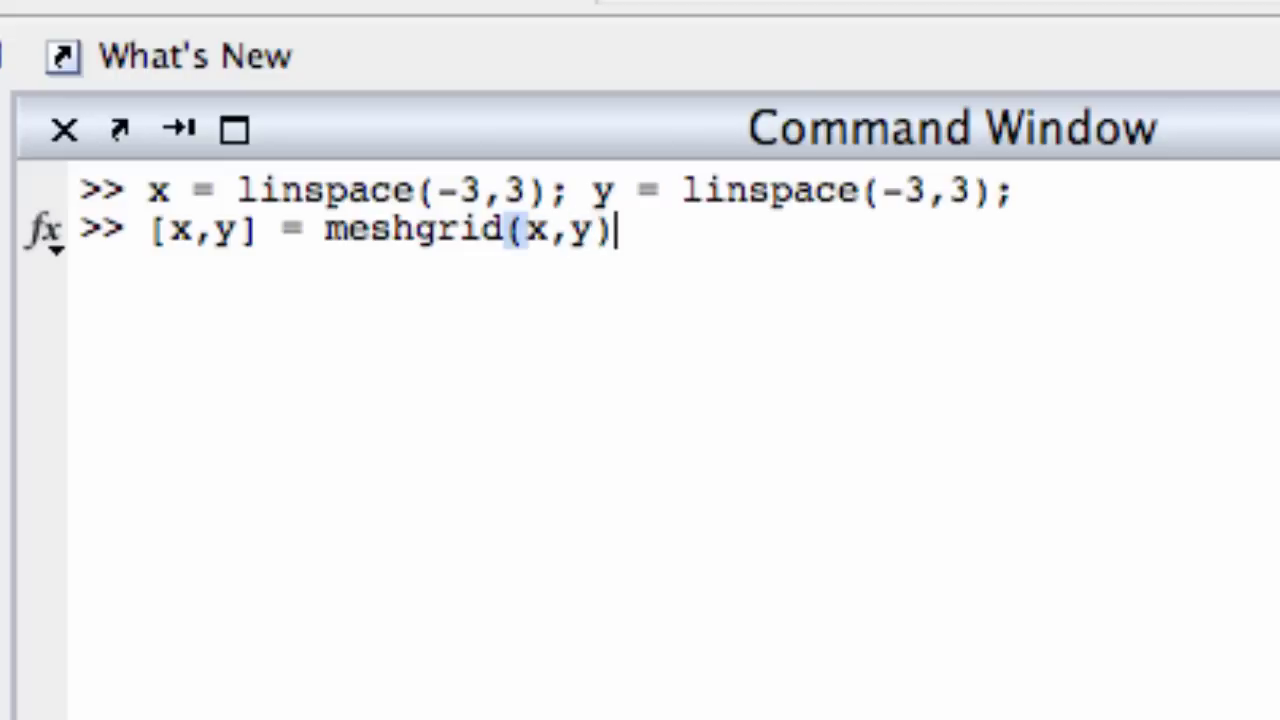
key(Return)
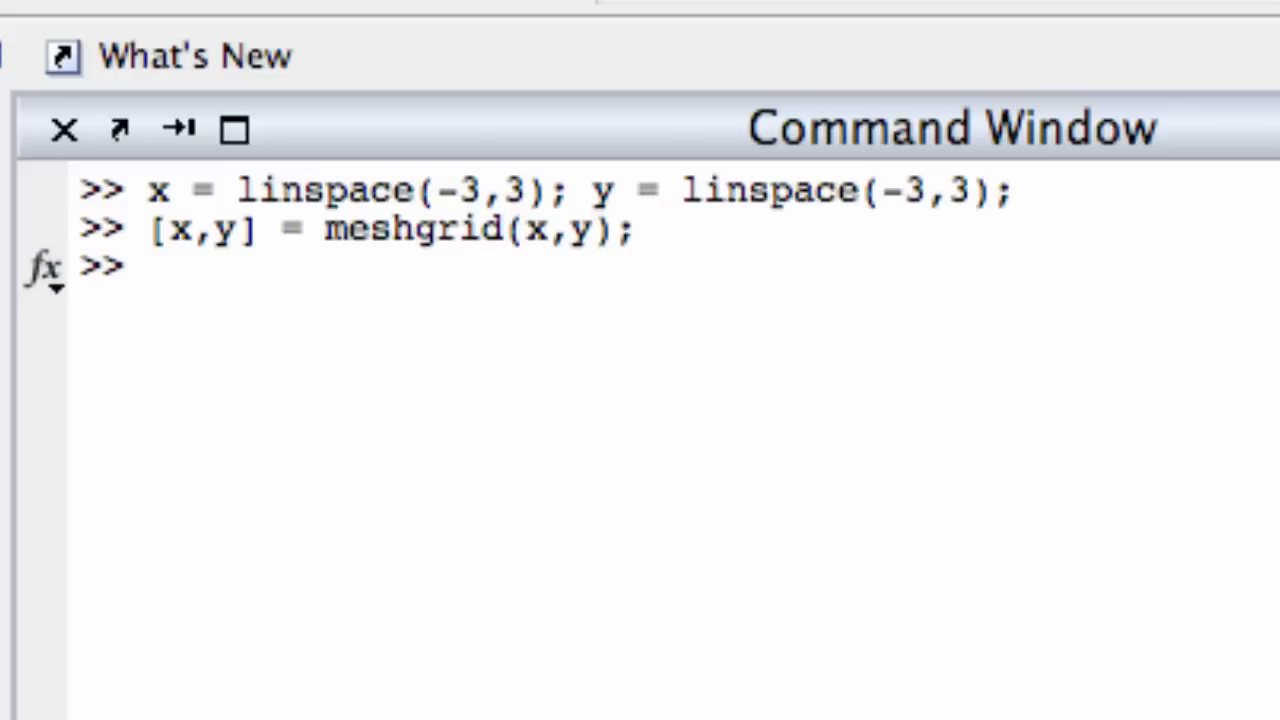
Compute z = x.^2 and plot it with mesh(x,y,z).
text(z = x)
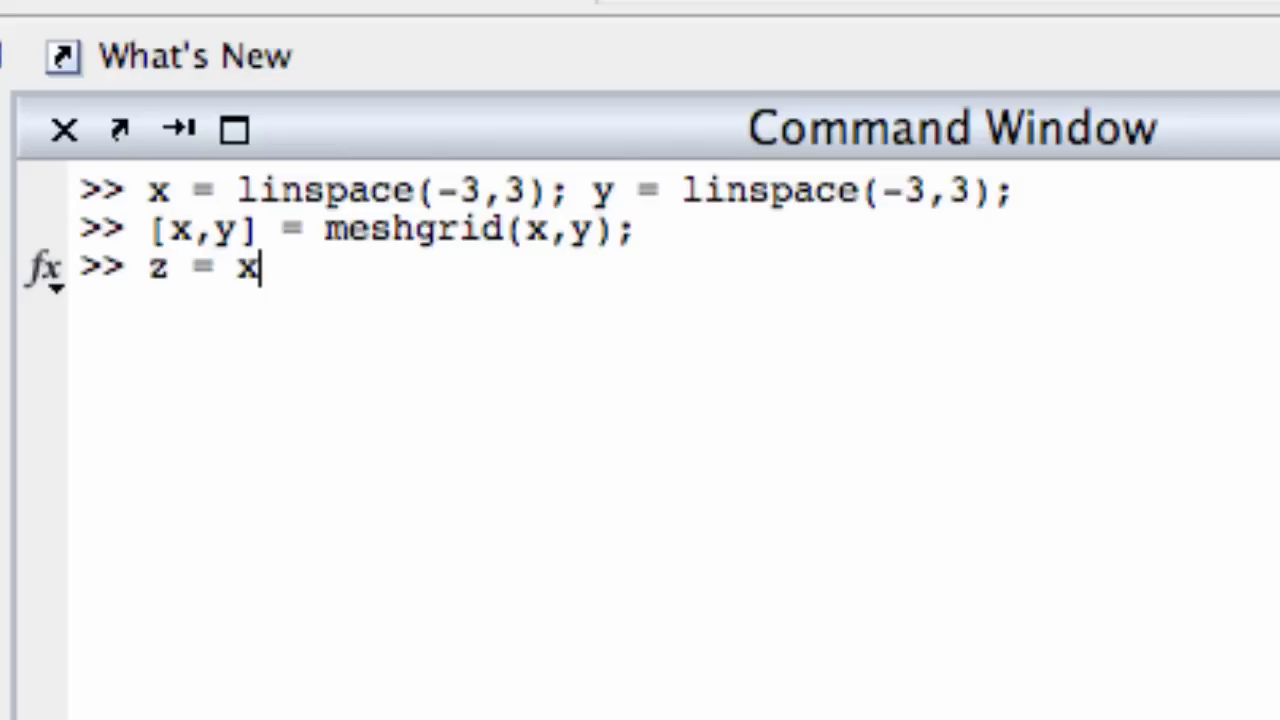
text(.^2;)
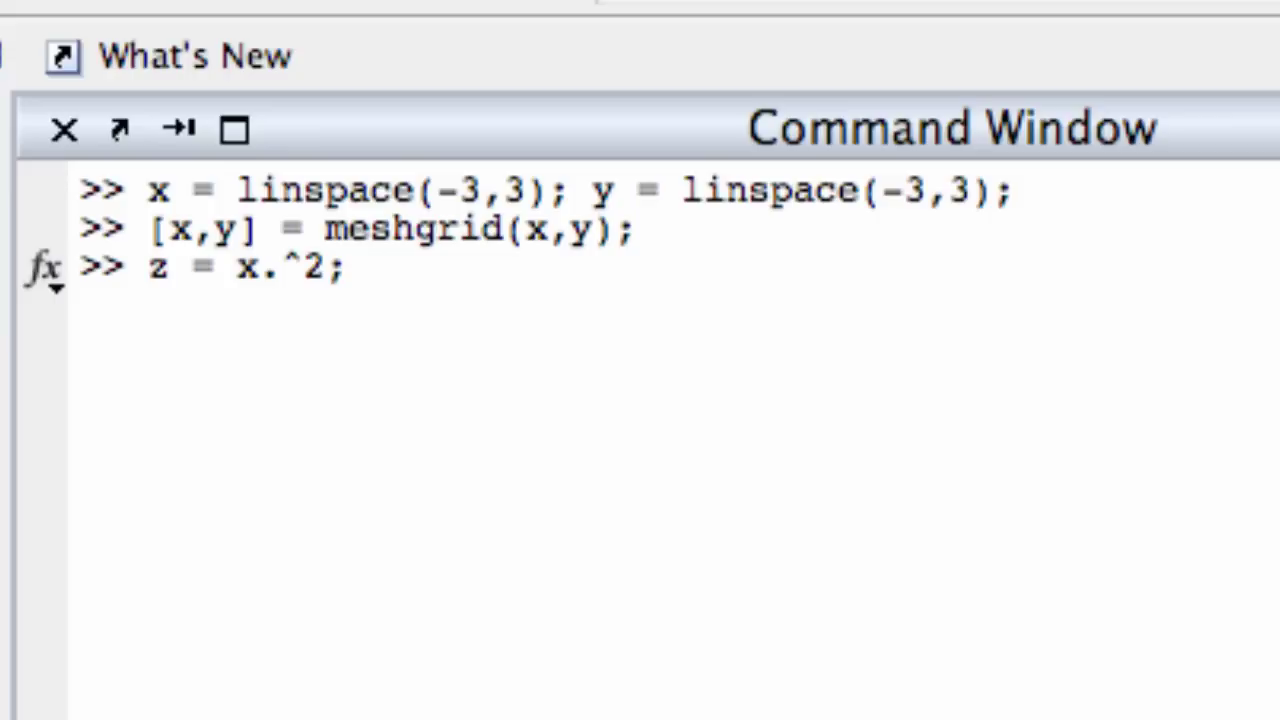
key(Return)
text(m)
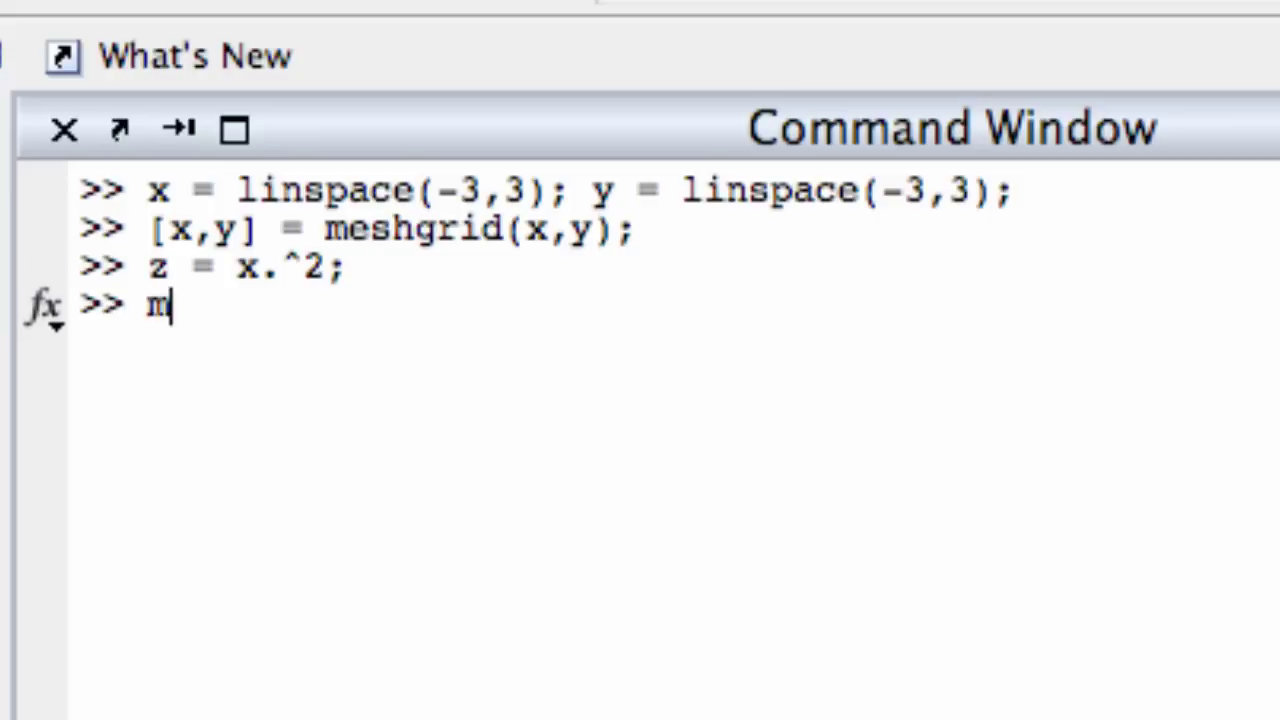
text(esh(x,y,z)
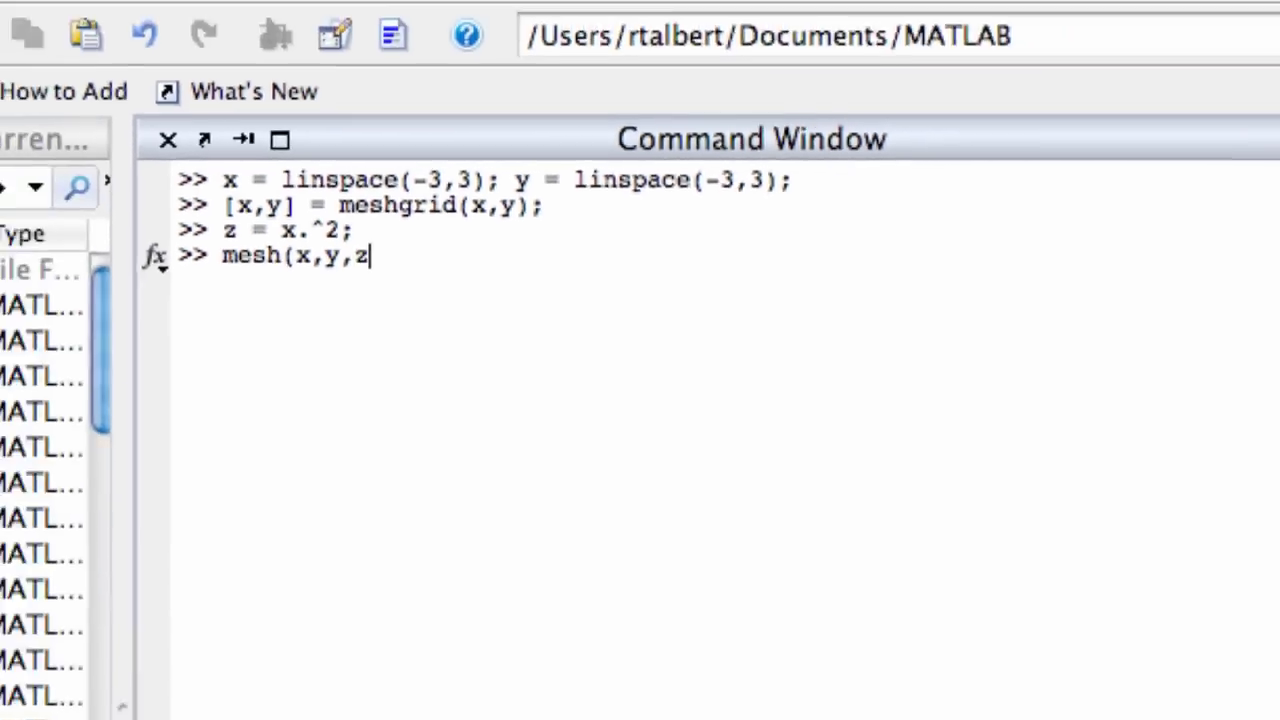
text())
key(Return)
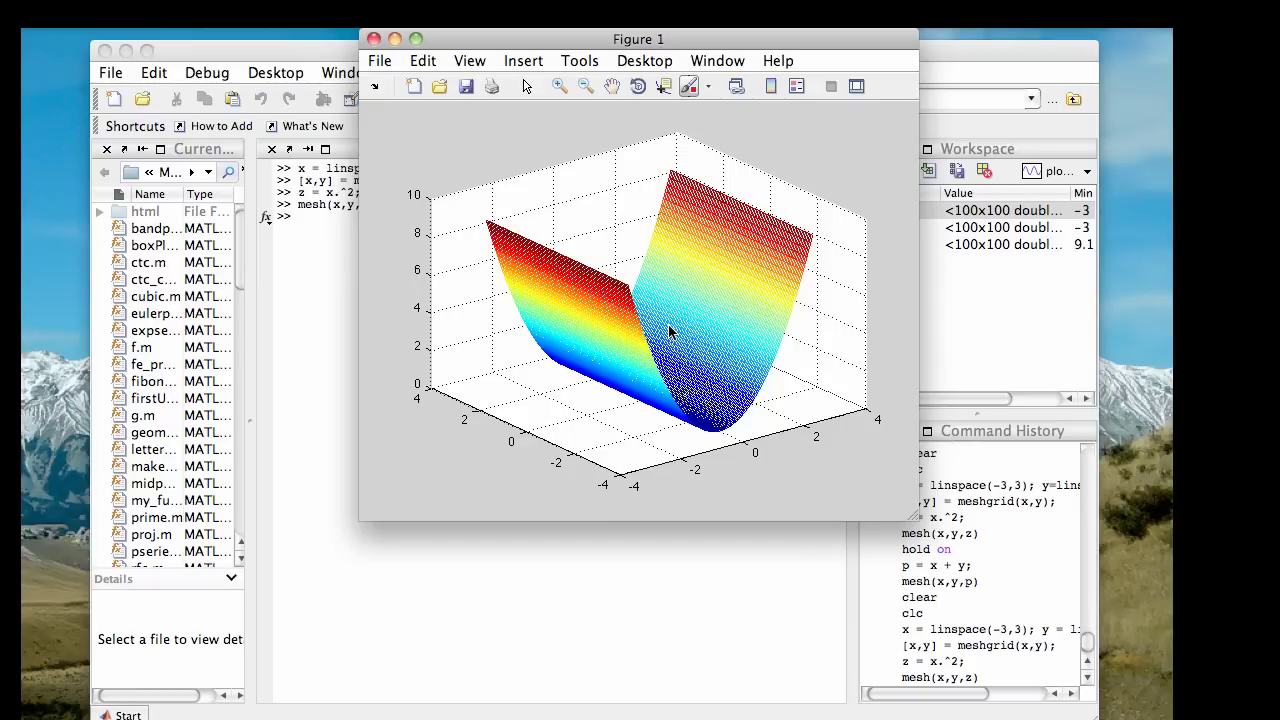
Bring the MATLAB Command Window in front of Figure 1.
click(331, 301)
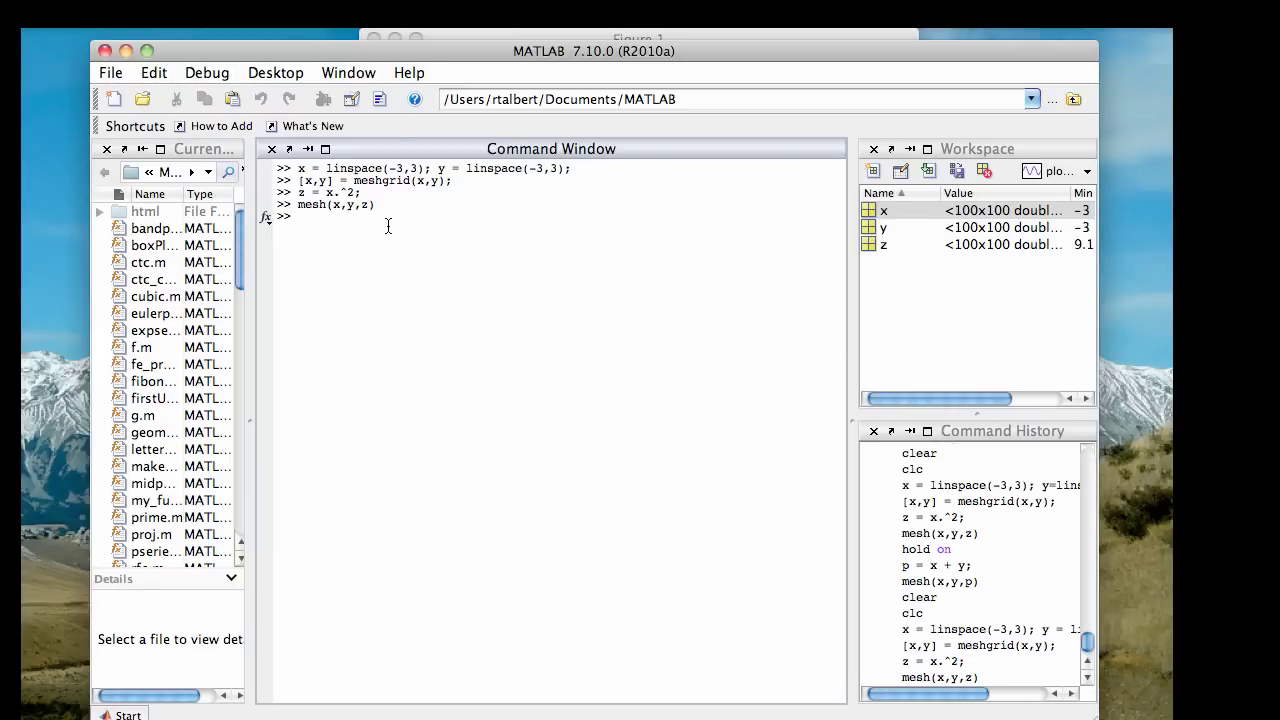
Check Figure 1, then run hold on to keep the z = x.^2 mesh for overlaying.
click(733, 36)
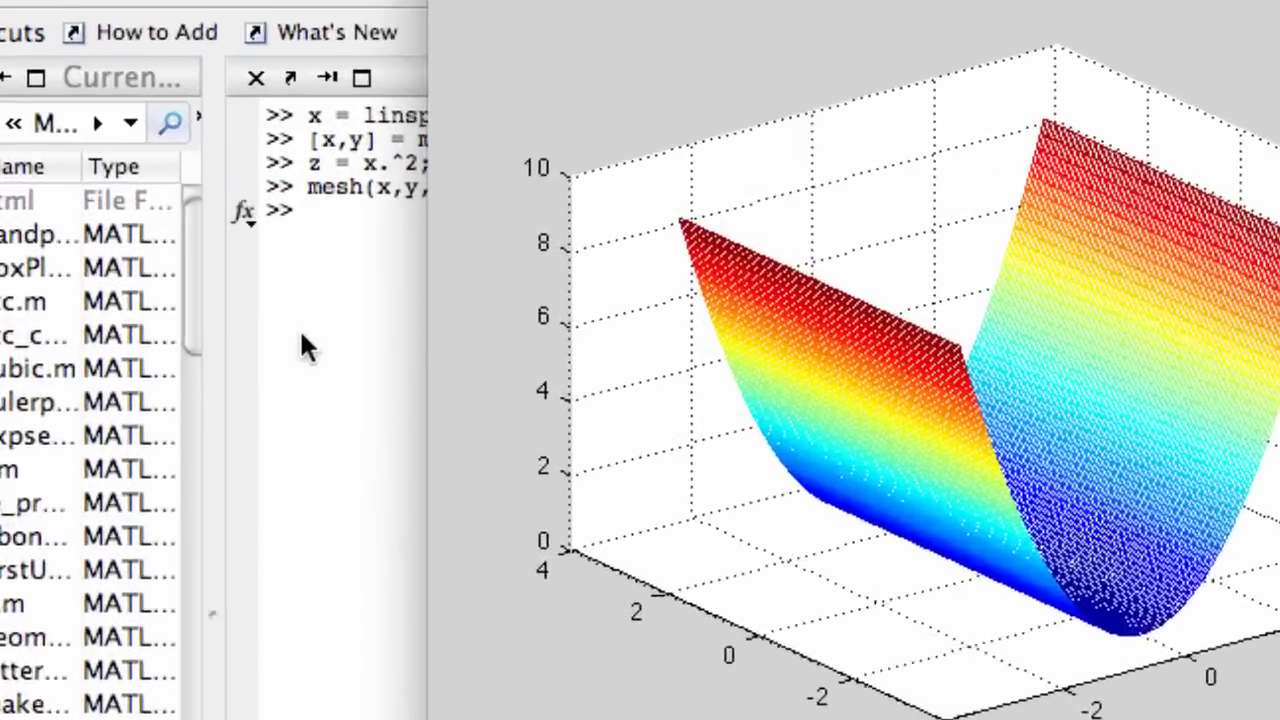
click(318, 275)
text(hold on)
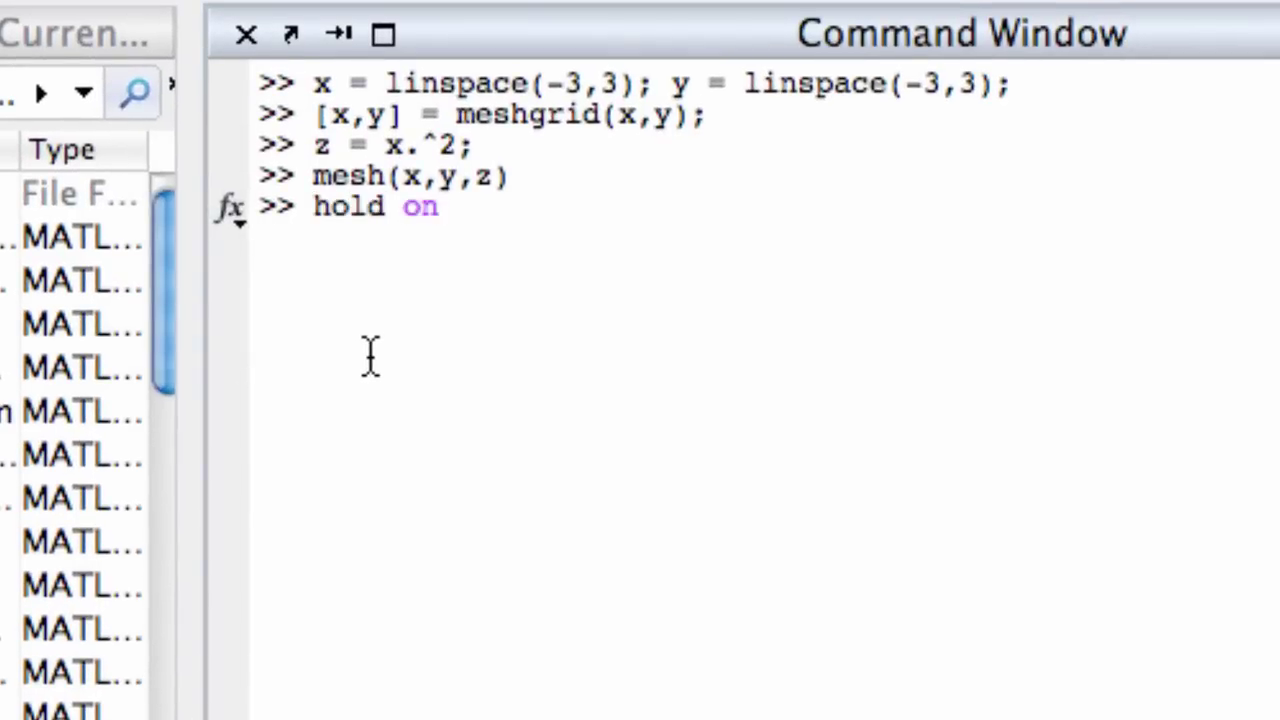
key(Return)
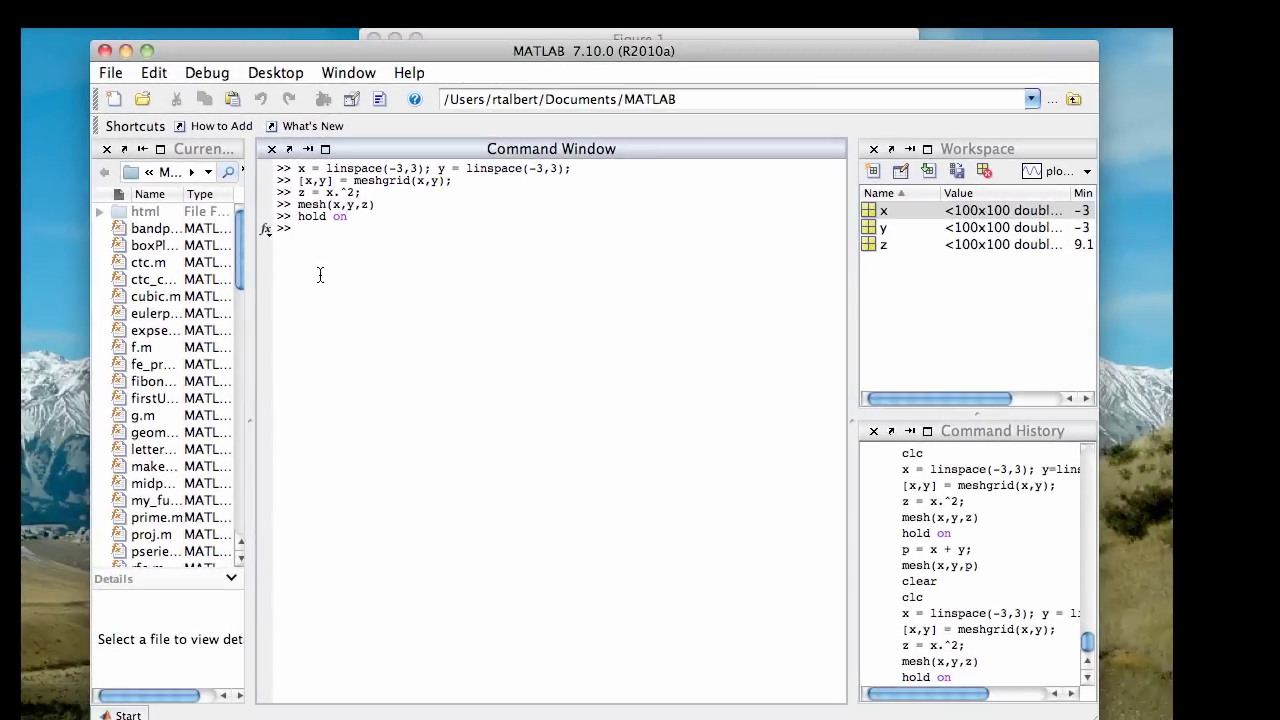
click(444, 31)
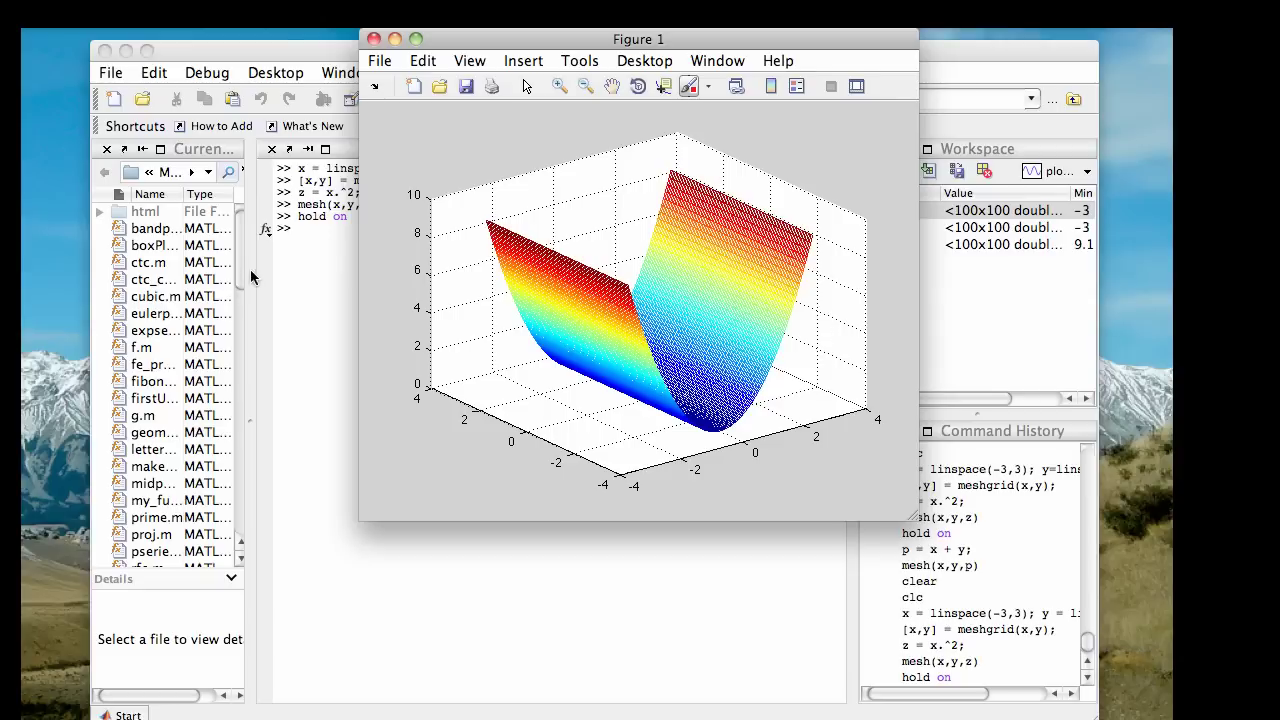
click(305, 255)
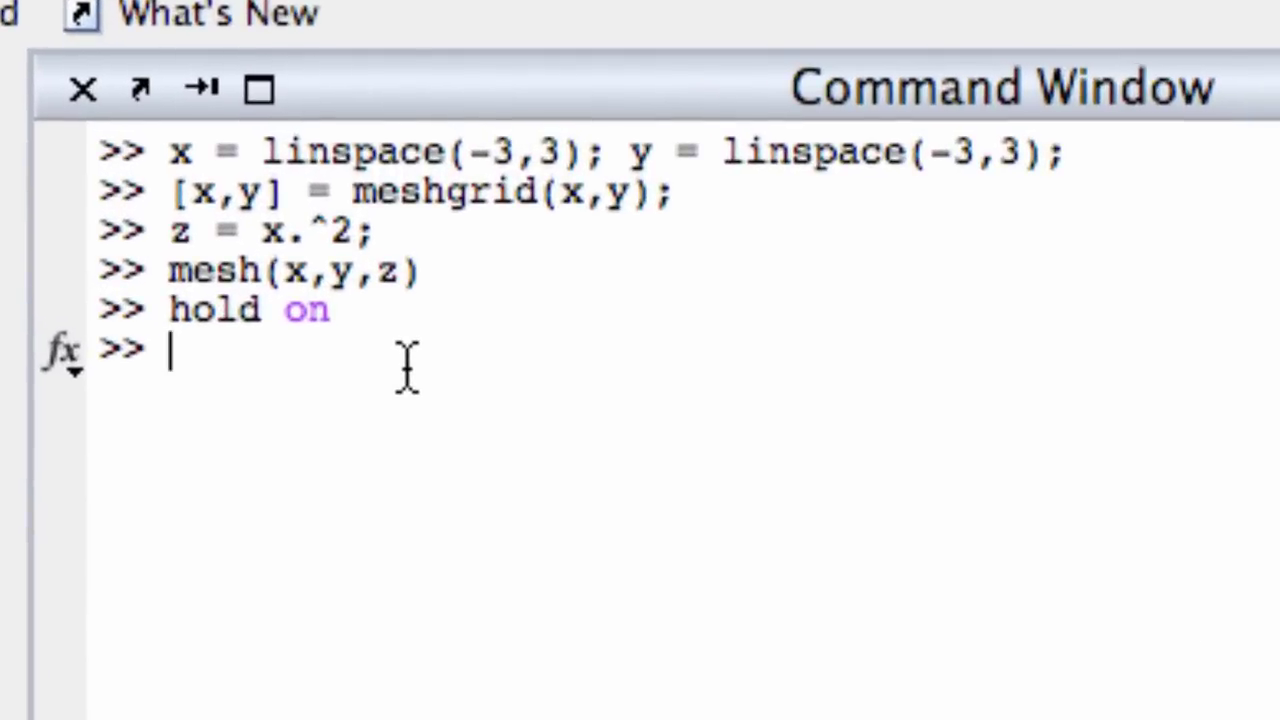
Define p = x + y; and overlay it with mesh(x,y,p) on the held trough.
text(p = )
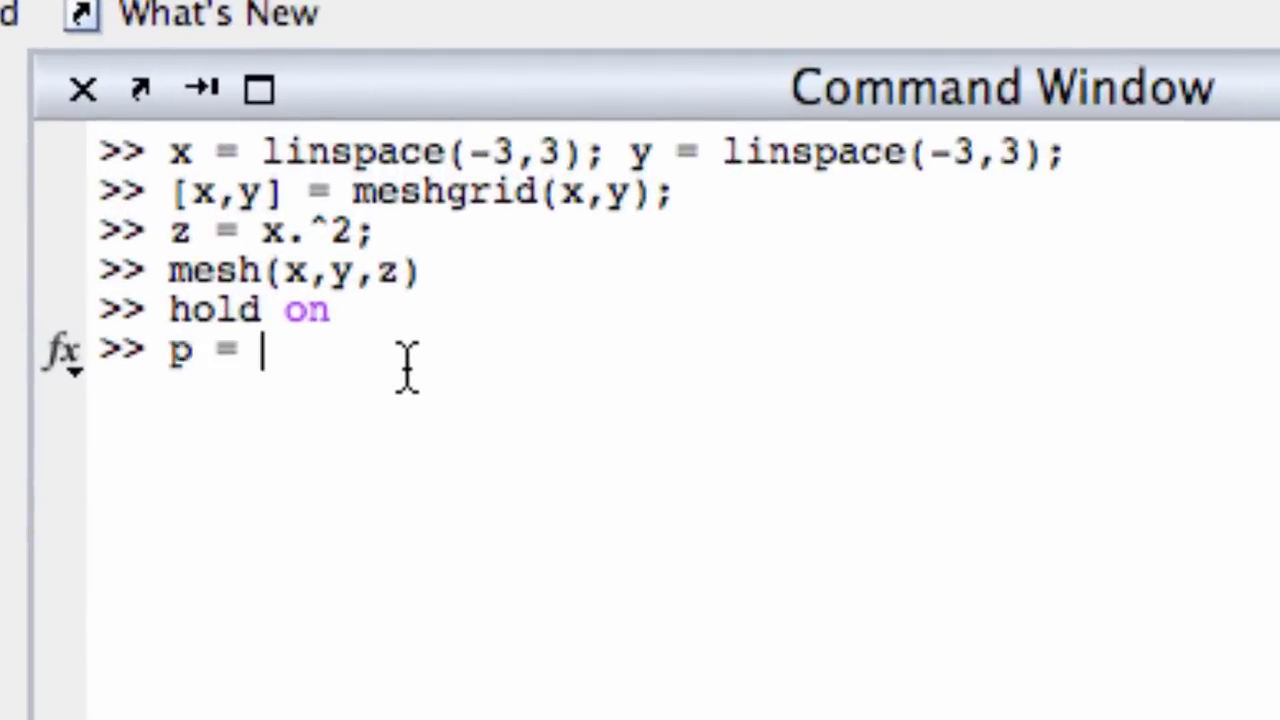
text(x + y;)
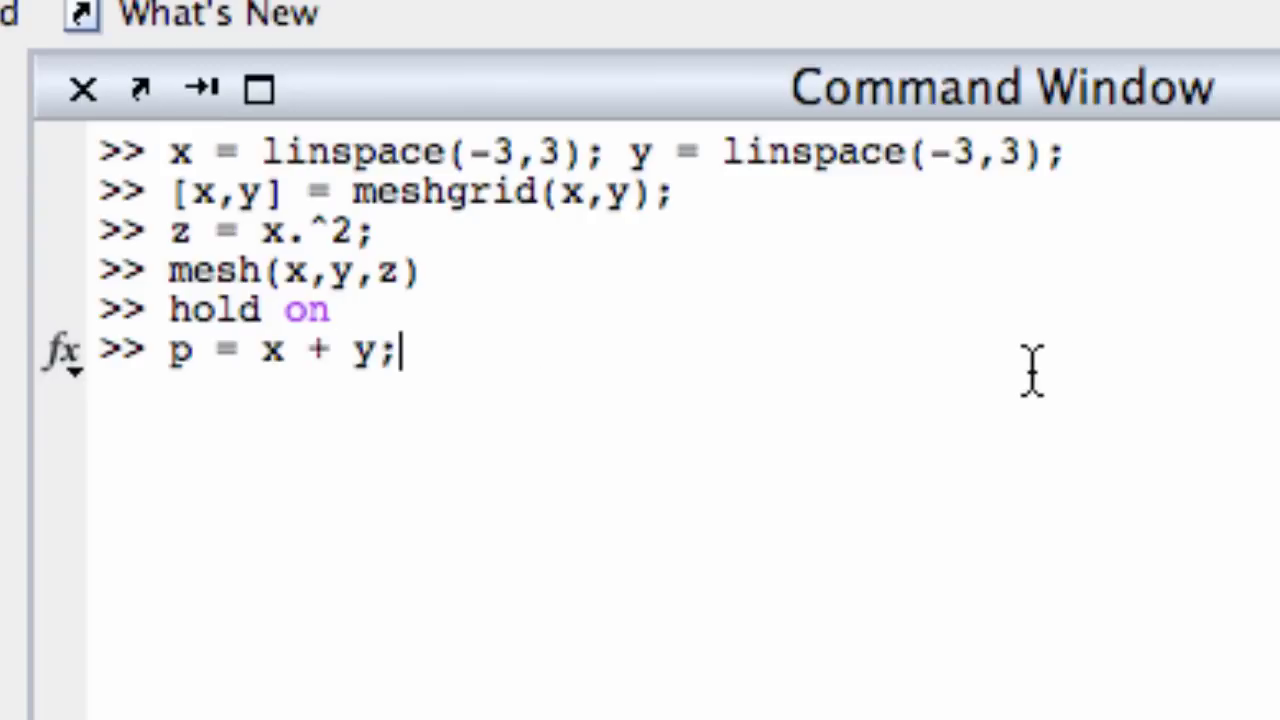
key(Return)
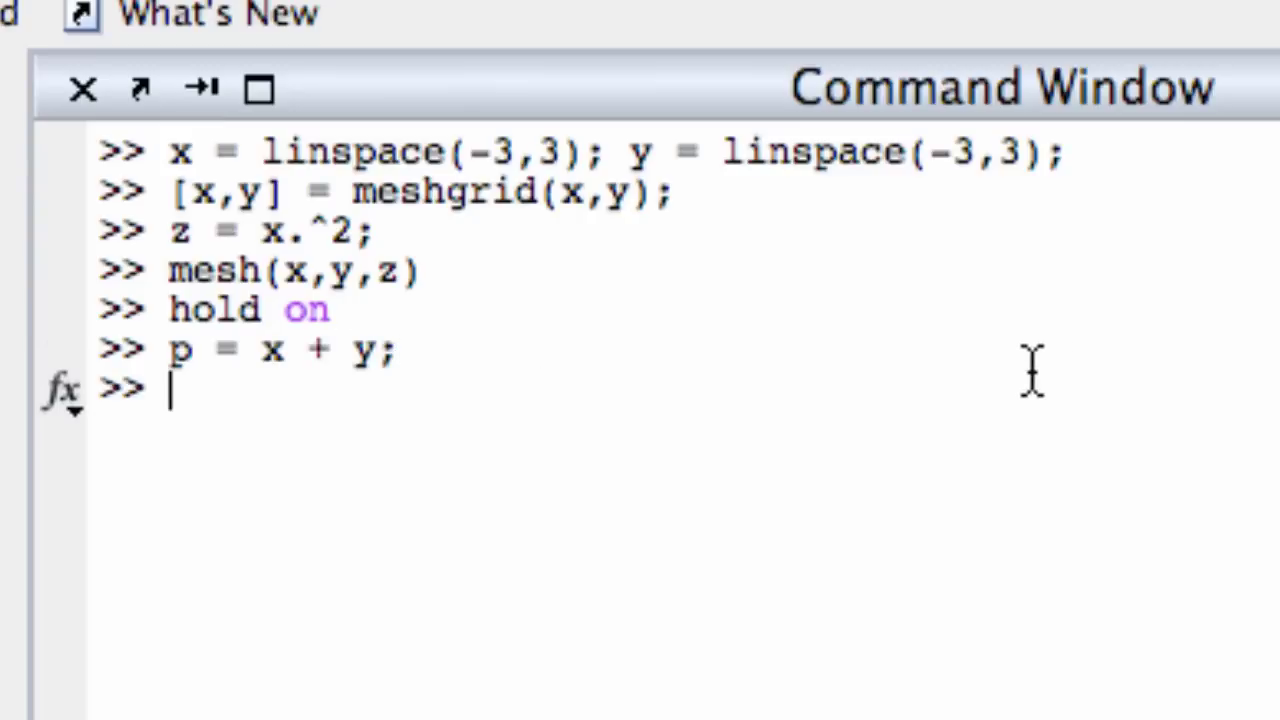
text(mesh(x,y,p))
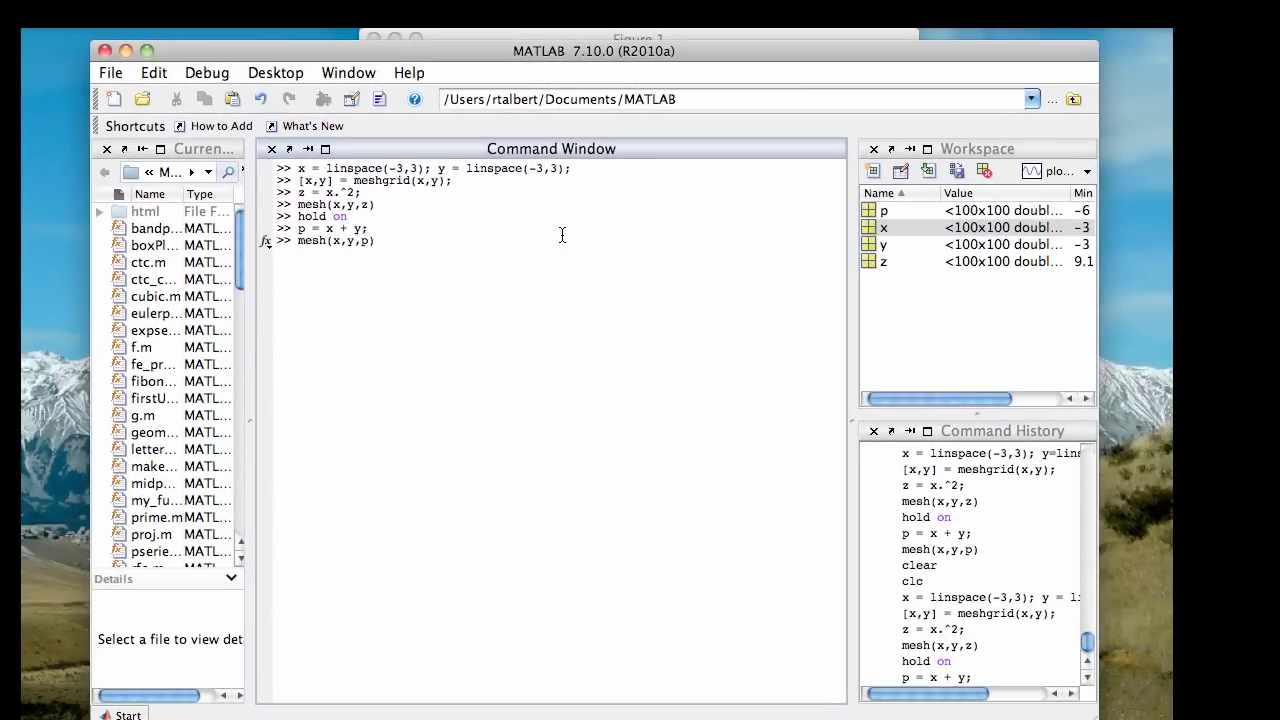
key(Return)
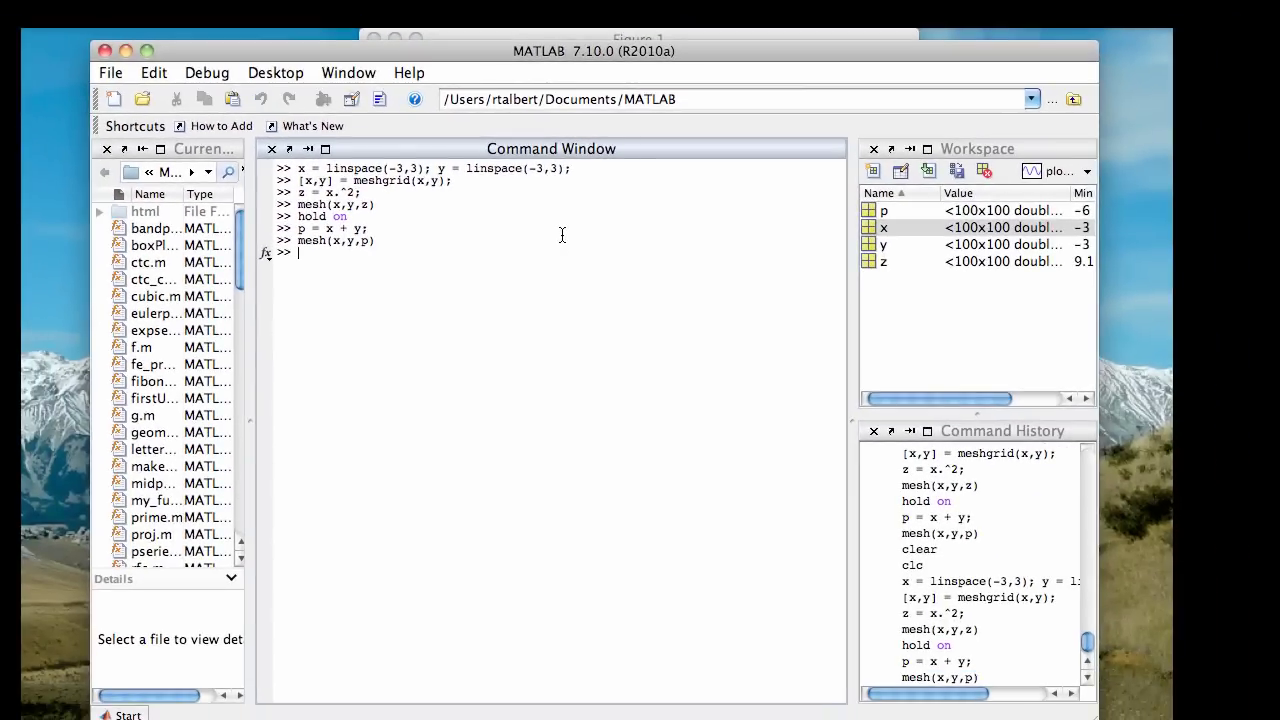
Bring Figure 1, showing the plane slicing the trough, to the front.
click(548, 38)
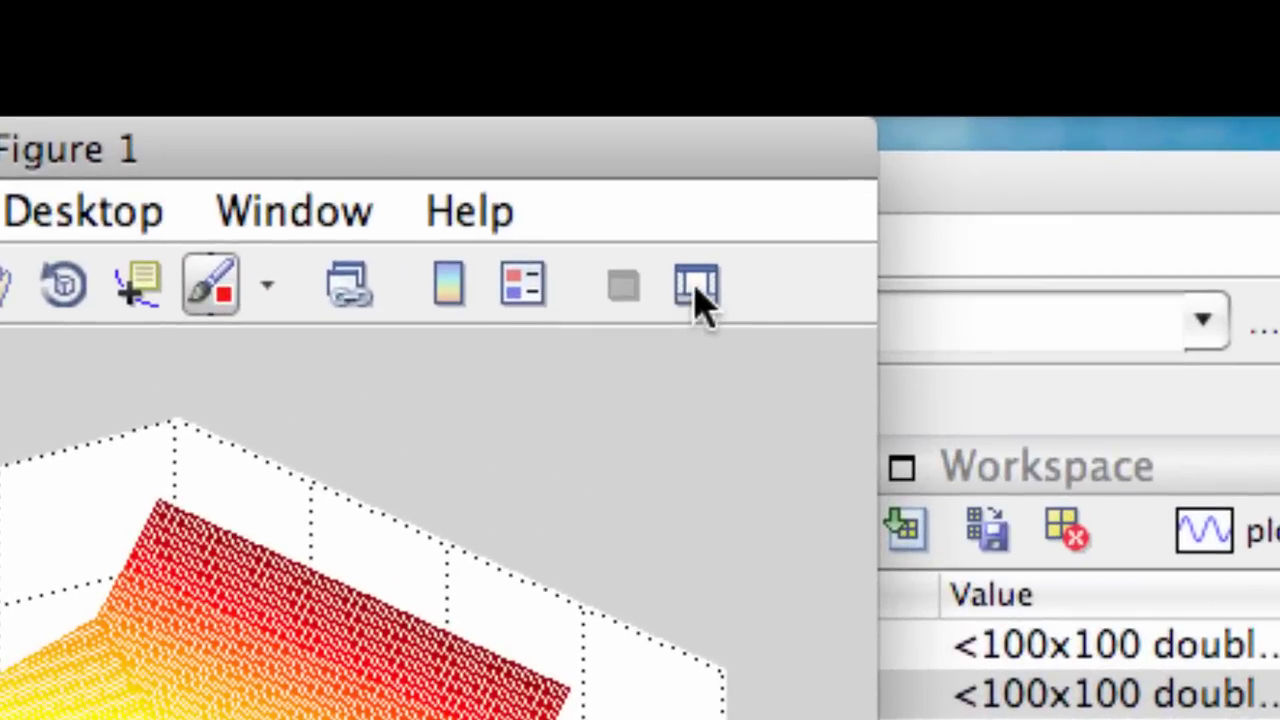
Open the plot tools and rotate the 3-D view of the plane and trough.
click(694, 288)
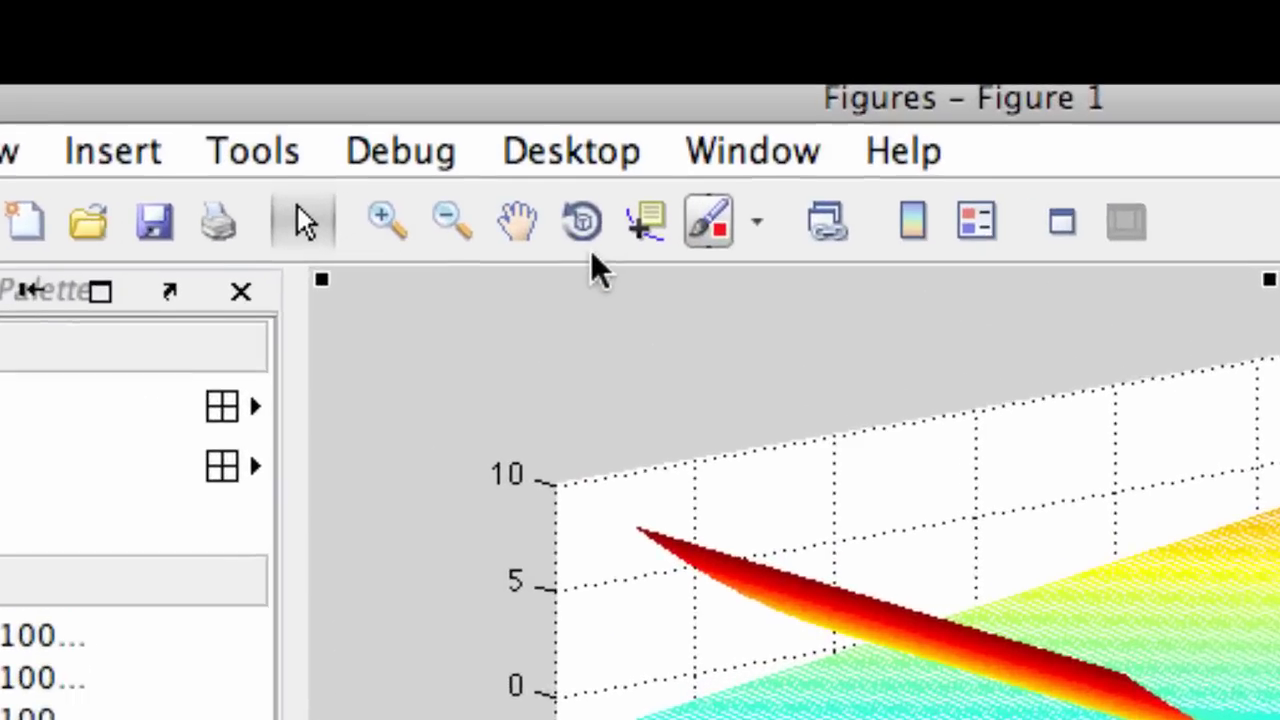
click(582, 221)
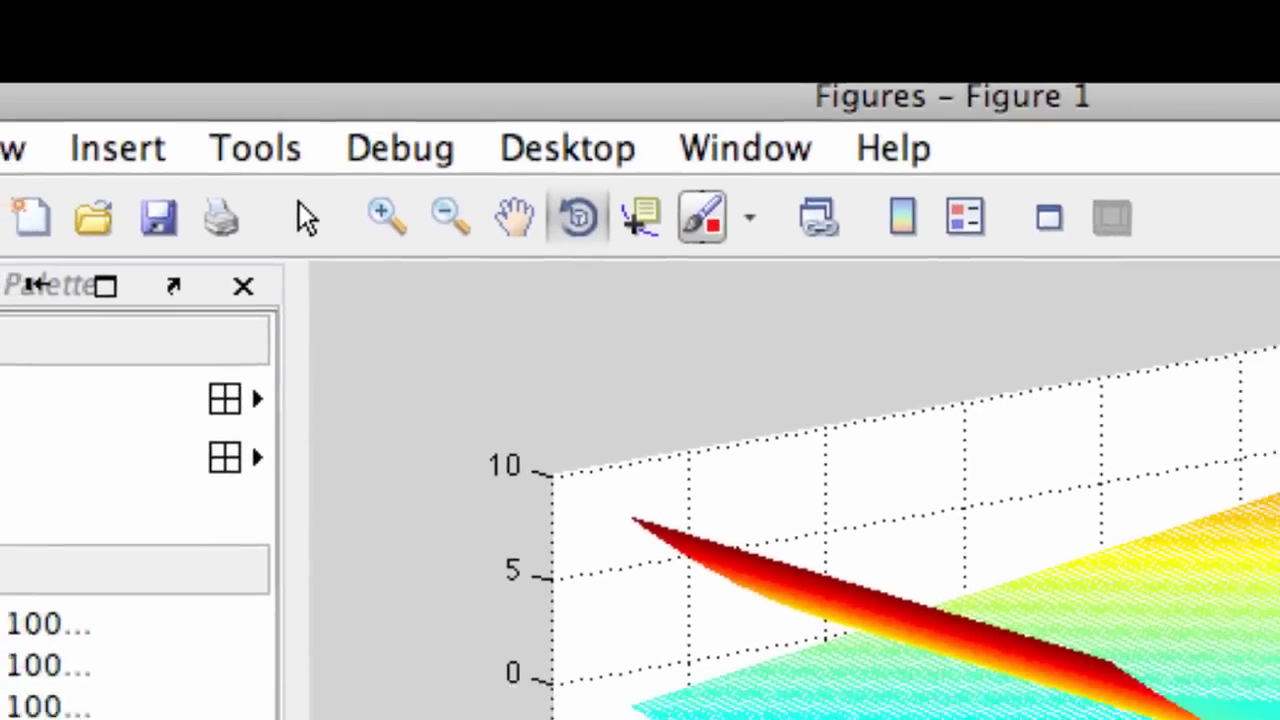
drag(720, 372, 571, 313)
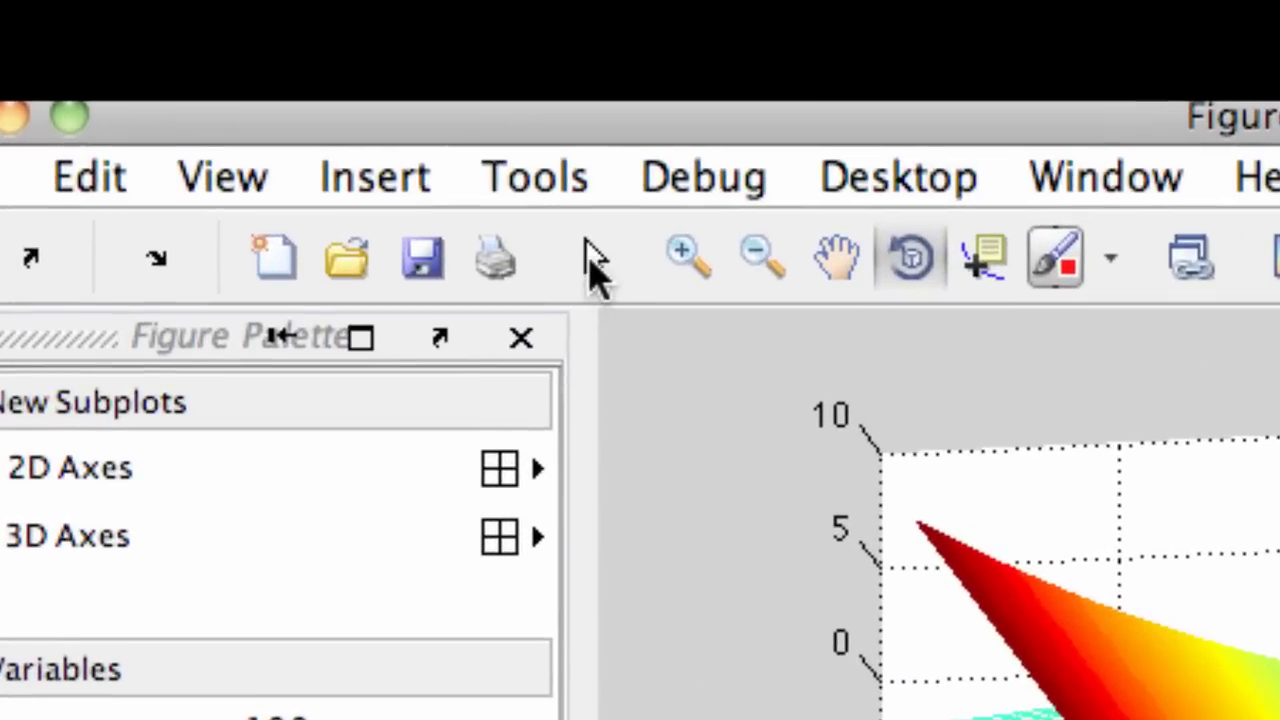
Change Figure 1's colormap from Jet to Bone in the Property Editor.
click(596, 262)
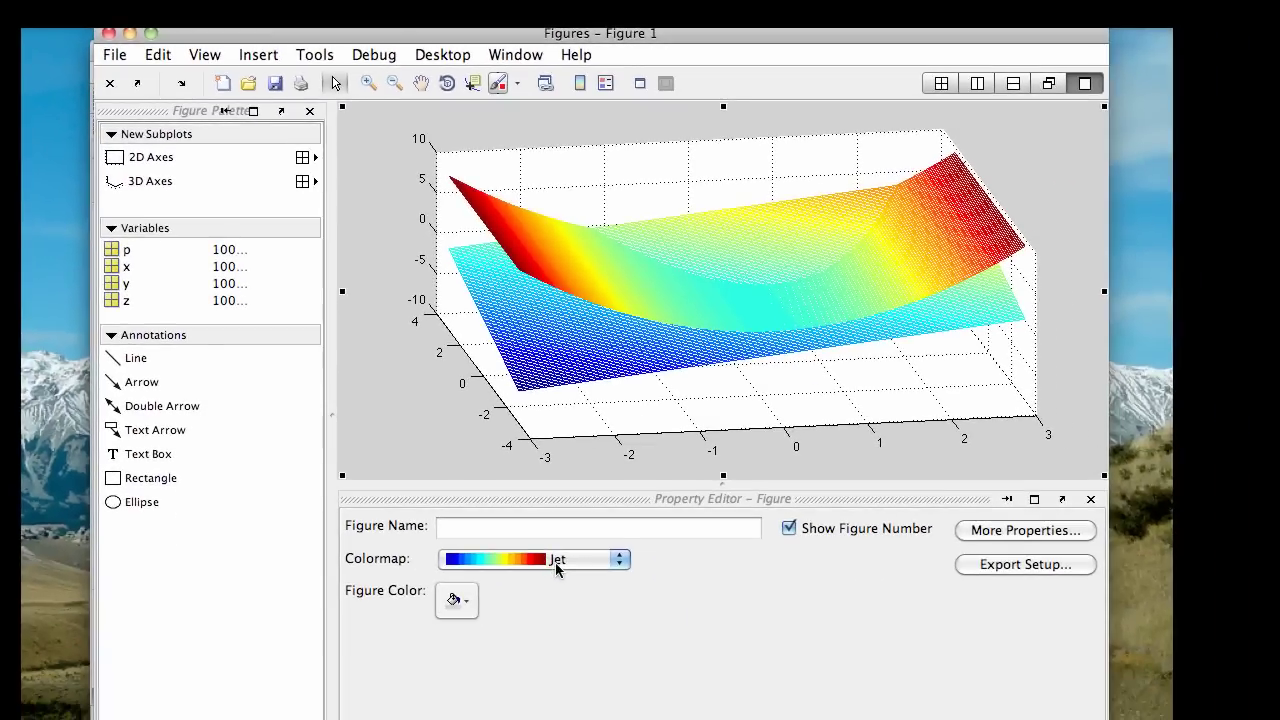
click(557, 563)
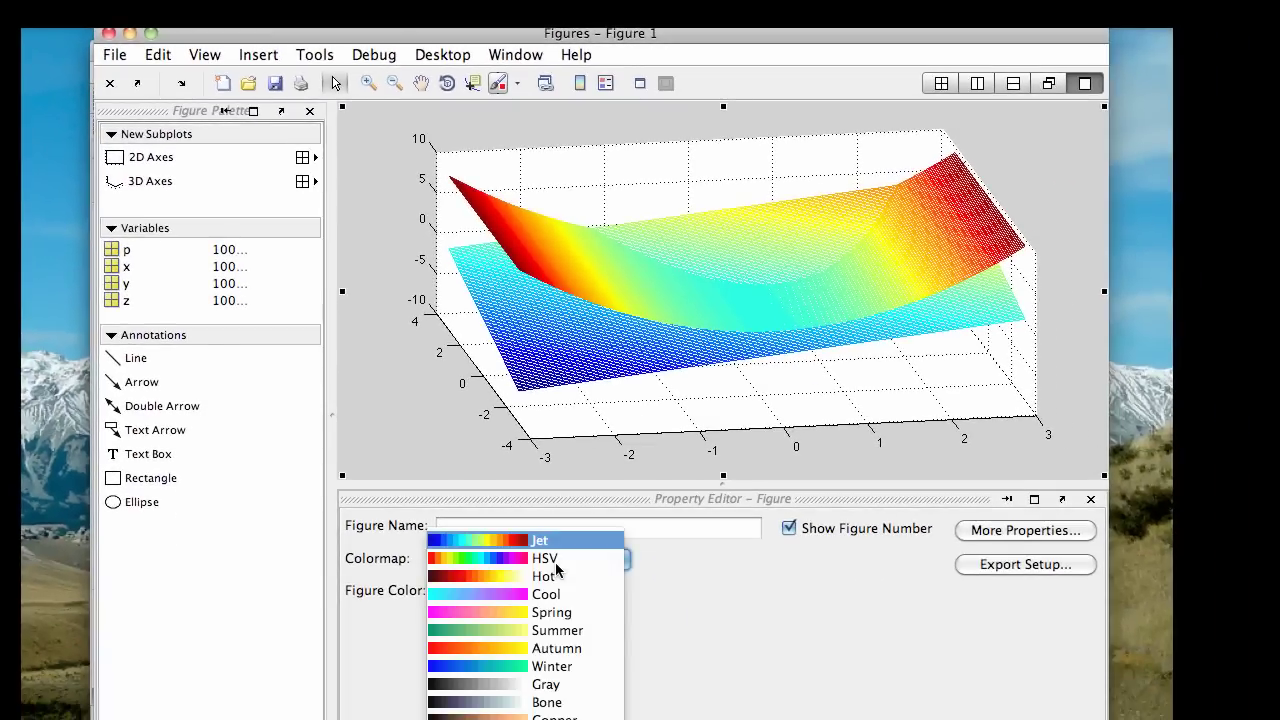
click(579, 701)
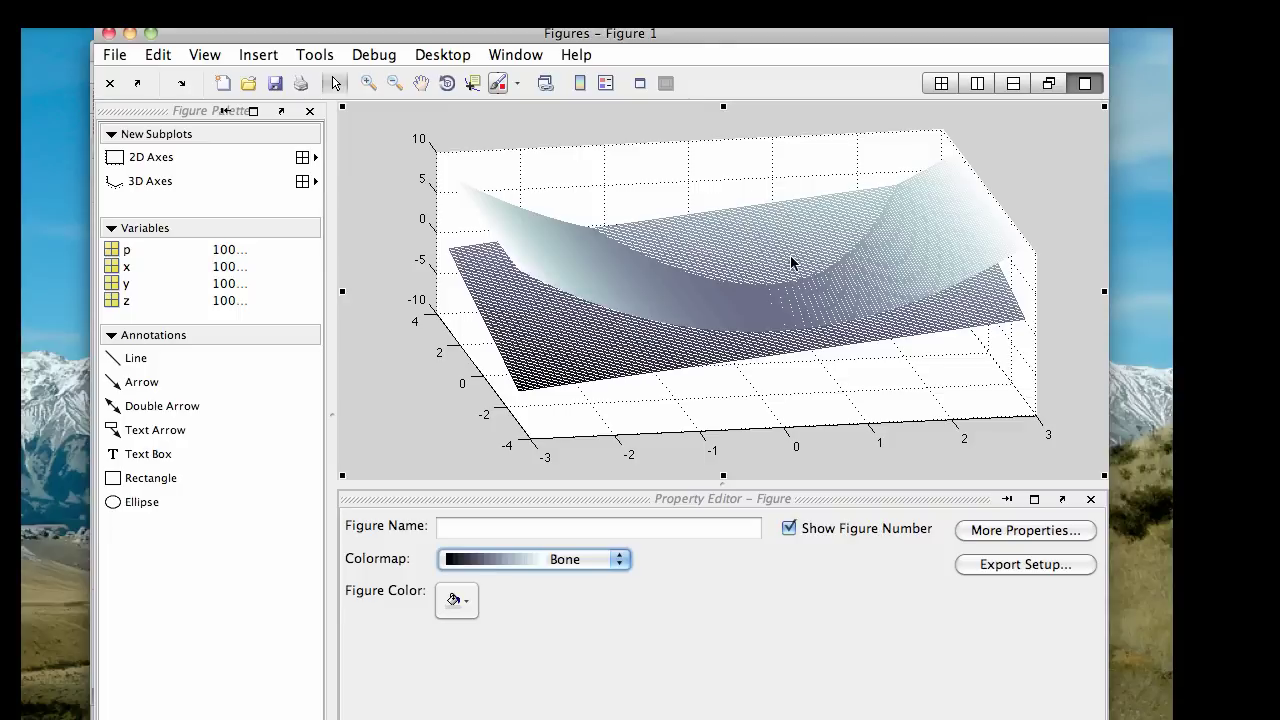
Add an 'Intersection' text arrow pointing at where the surfaces meet, then hide the plot tools.
click(152, 431)
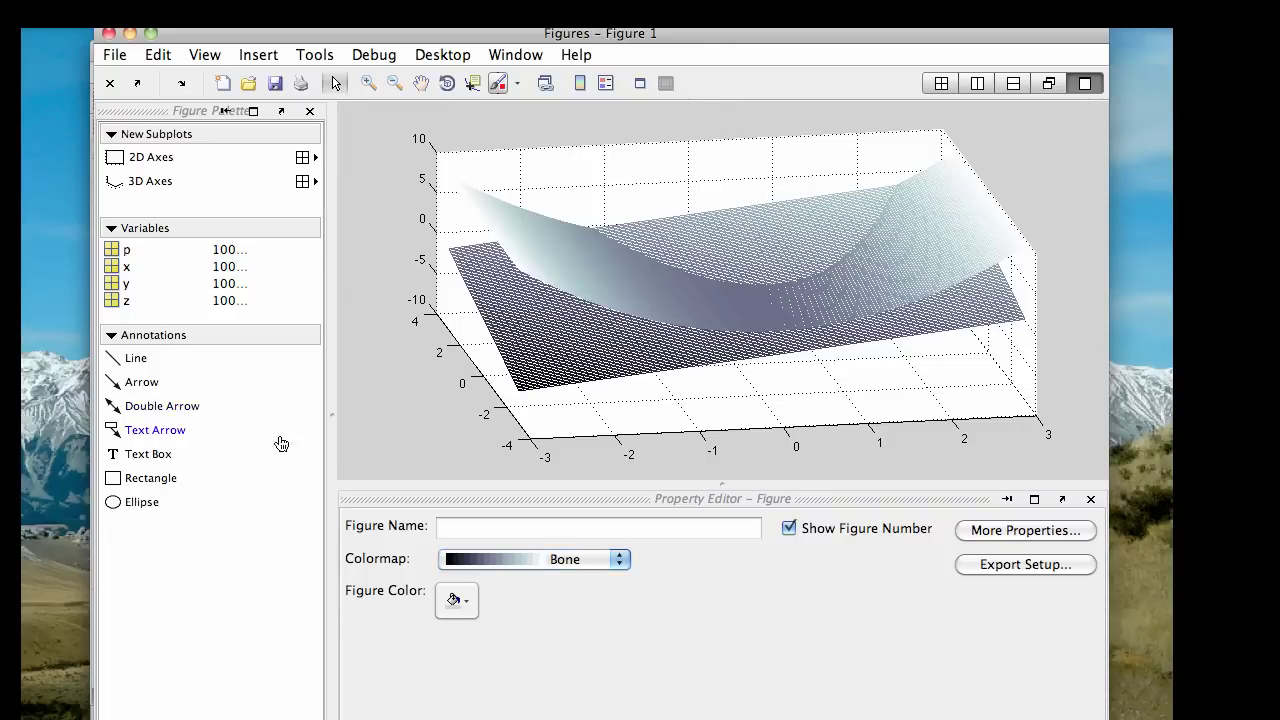
click(616, 184)
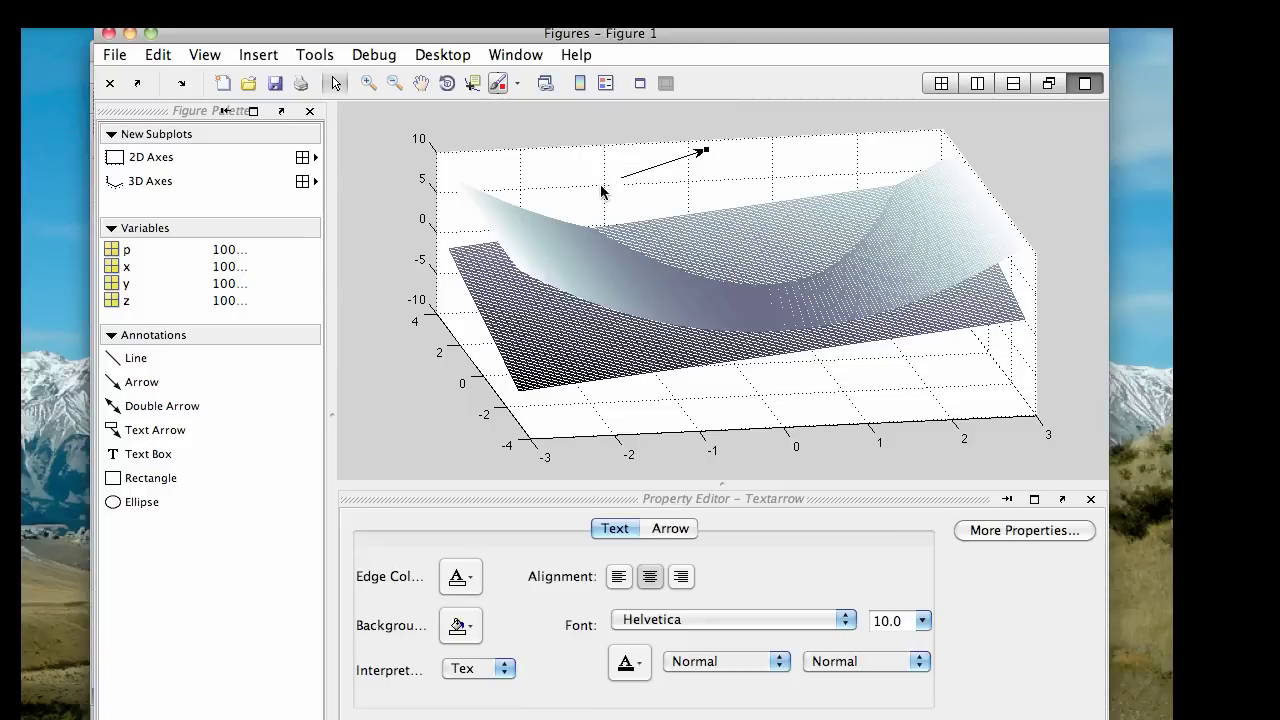
text(Intersection)
drag(702, 153, 704, 268)
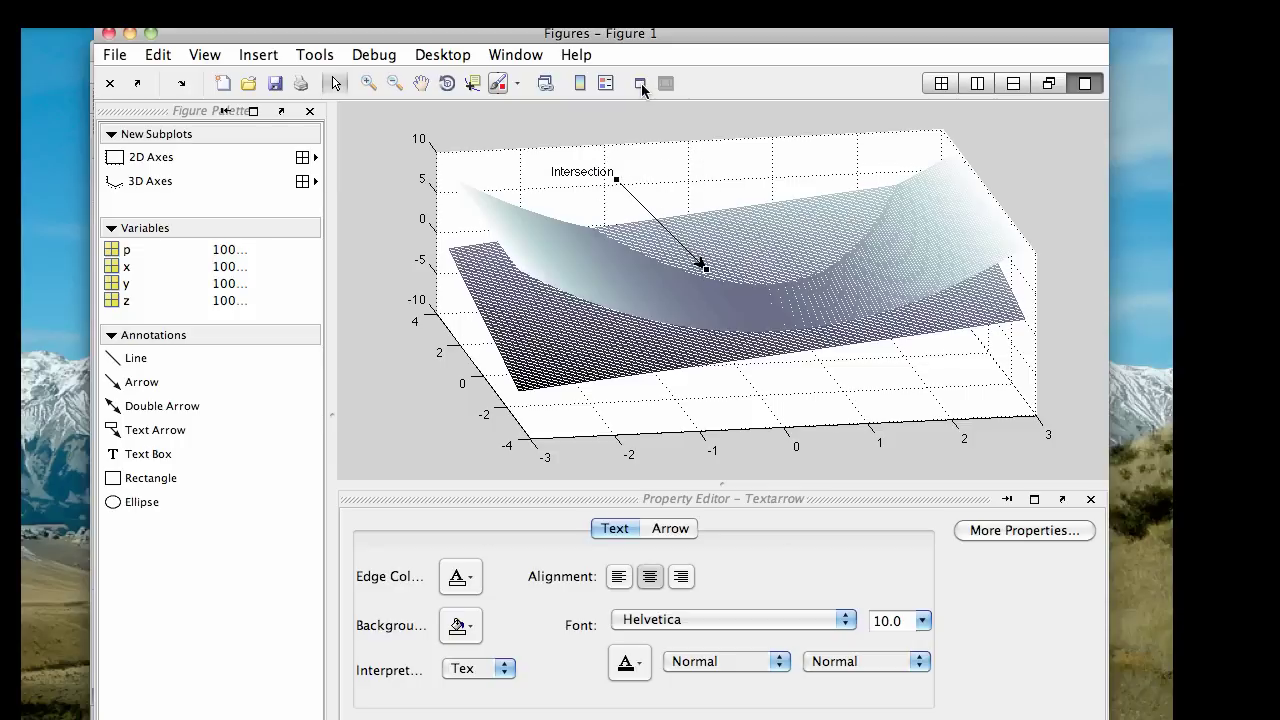
click(645, 84)
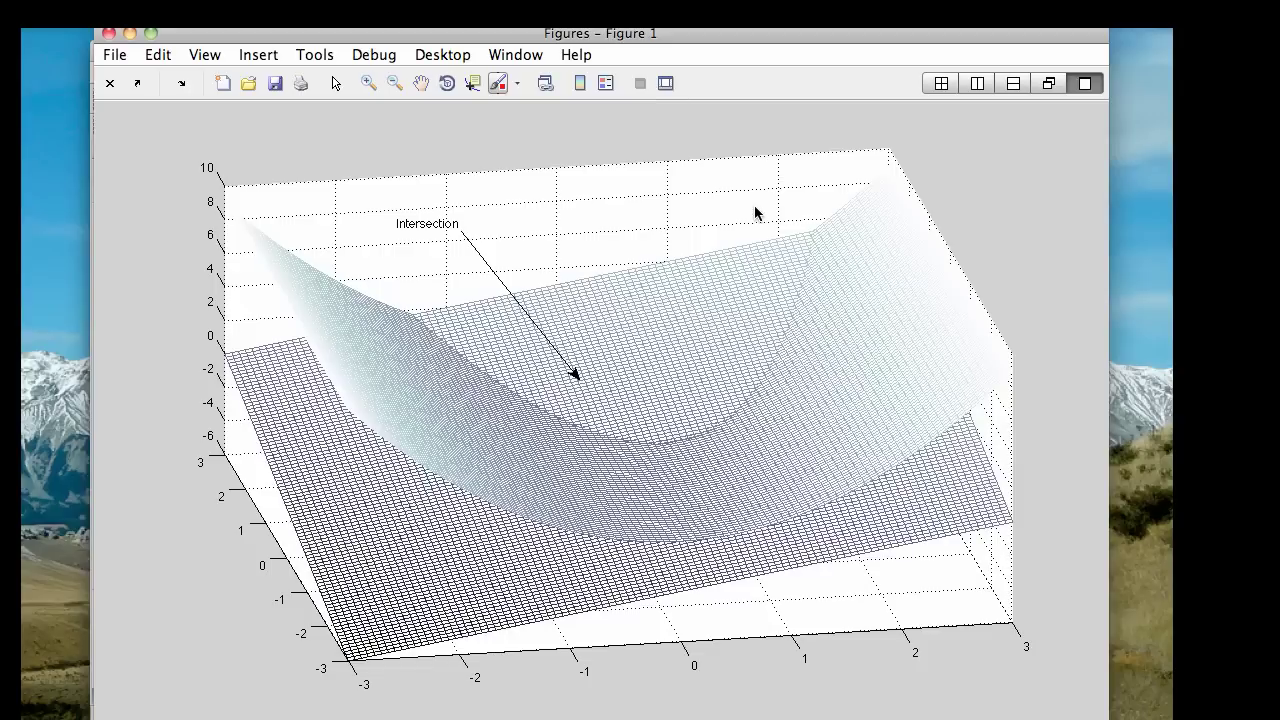